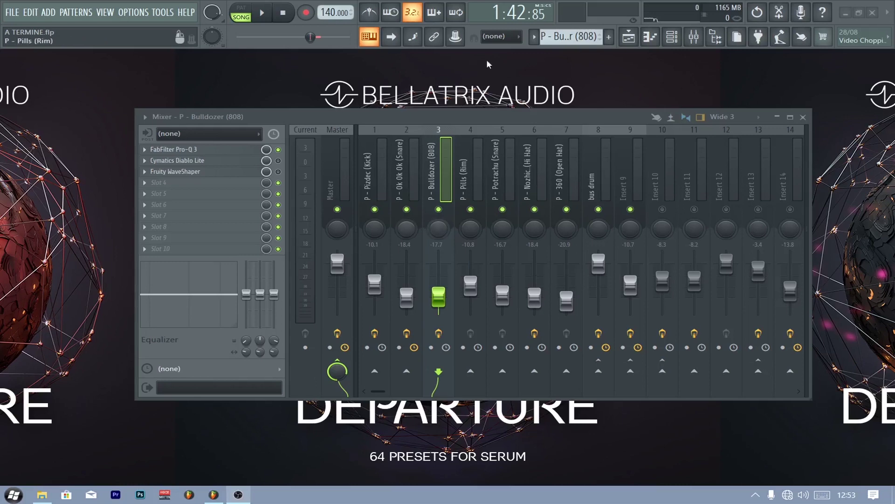
# Open the Cymatics Diablo Lite effect from the P - Bulldozer (808) mixer track and arrange its window beside the mixer
pyautogui.moveTo(472, 120); pyautogui.dragTo(555, 179)
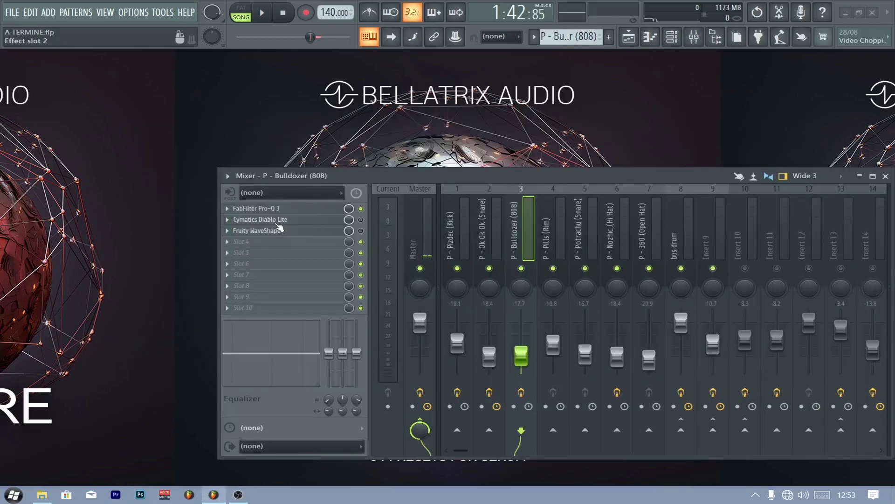
pyautogui.click(270, 220)
pyautogui.moveTo(312, 178); pyautogui.dragTo(691, 82)
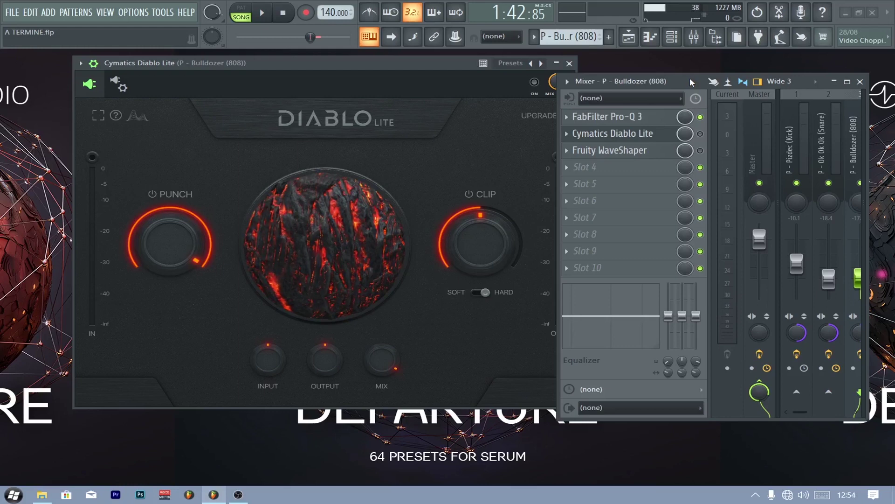
pyautogui.moveTo(439, 60); pyautogui.dragTo(395, 68)
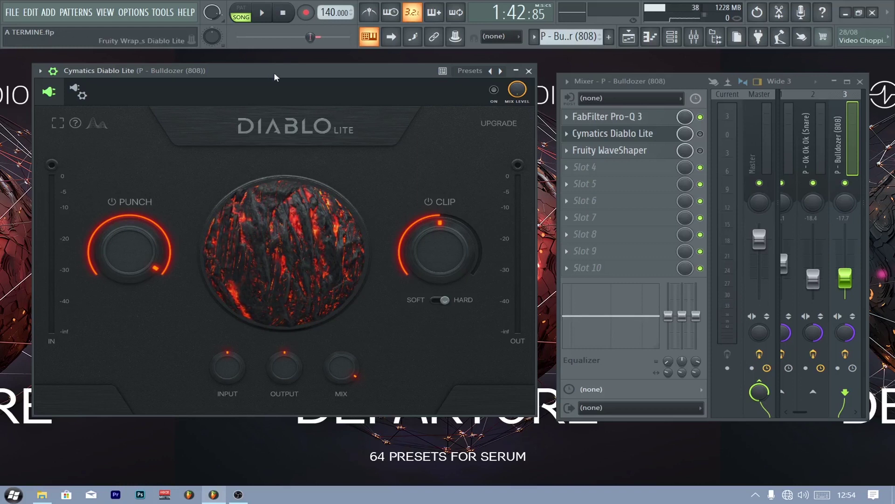
pyautogui.moveTo(273, 75); pyautogui.dragTo(283, 75)
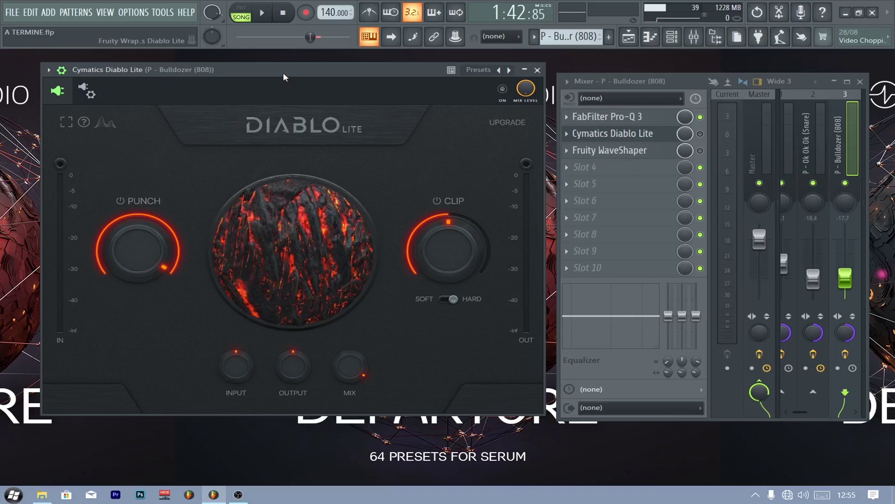
pyautogui.moveTo(474, 255)
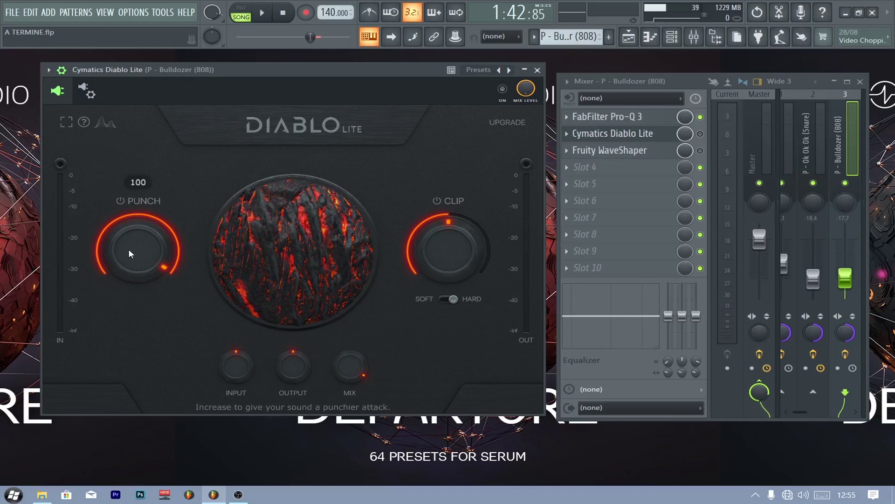
pyautogui.moveTo(446, 214)
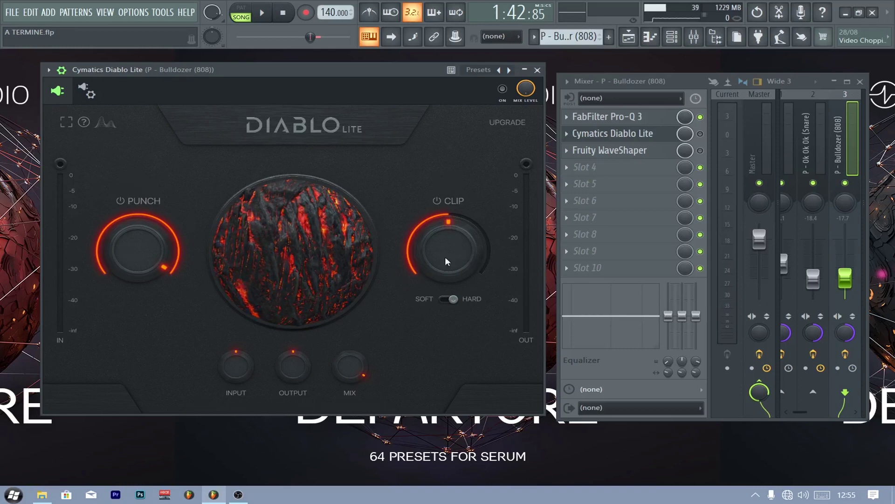
pyautogui.moveTo(365, 372)
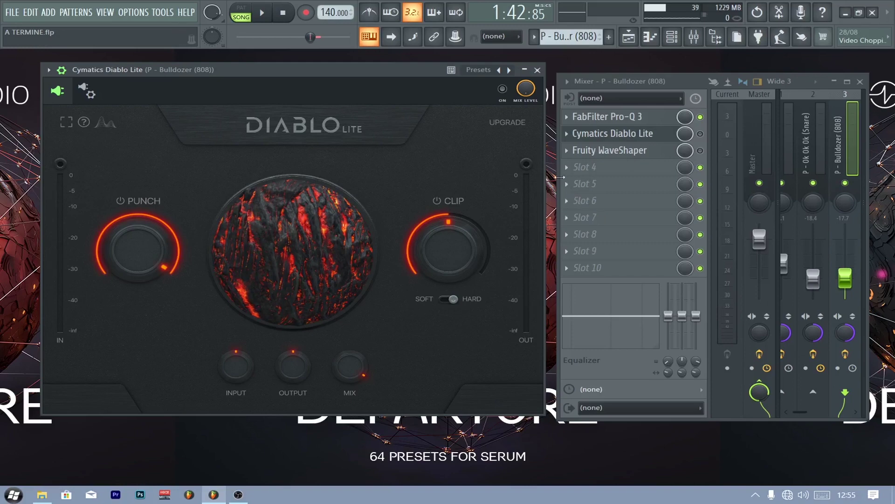
# Widen the mixer to reveal more tracks and show the Master track's effect chain
pyautogui.moveTo(560, 177); pyautogui.dragTo(277, 171)
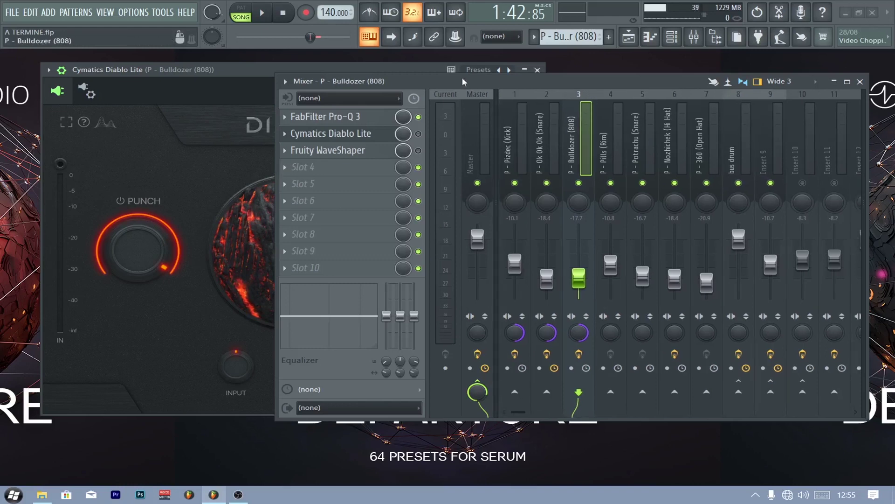
pyautogui.moveTo(421, 86); pyautogui.dragTo(351, 76)
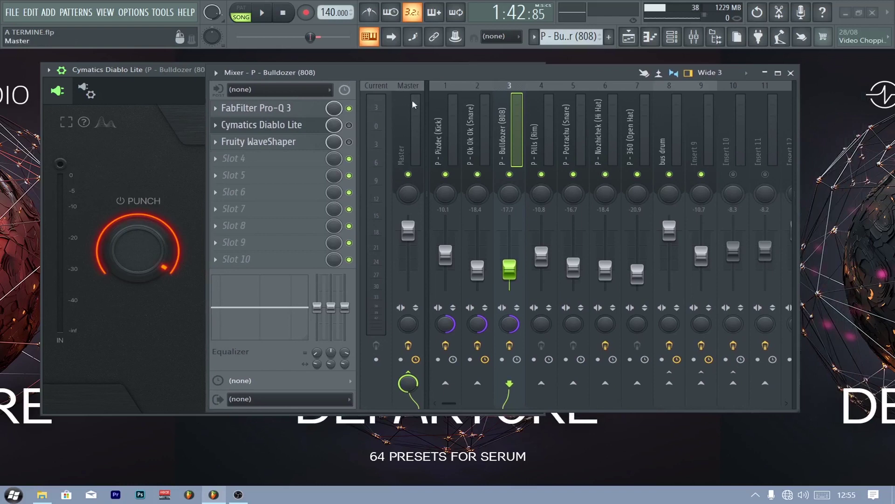
pyautogui.click(414, 127)
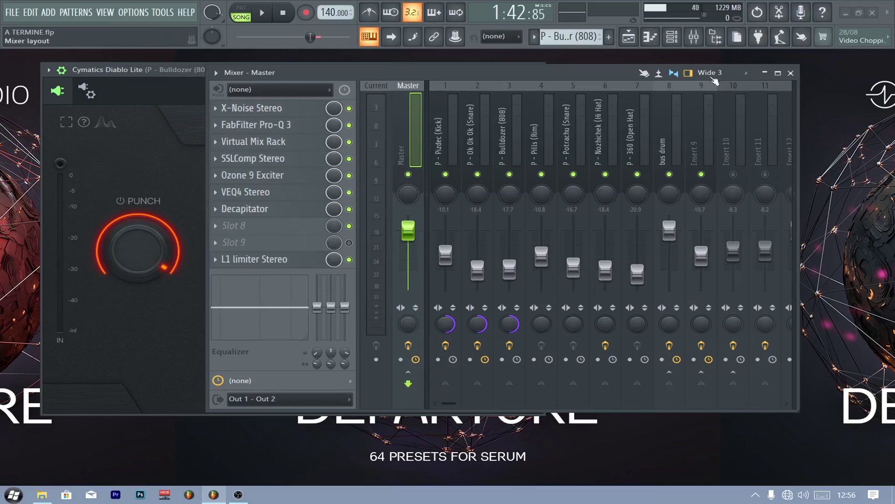
# Close the mixer and review the beat's arrangement across the twelve playlist tracks, closing the playlist when finished
pyautogui.click(628, 36)
pyautogui.click(791, 73)
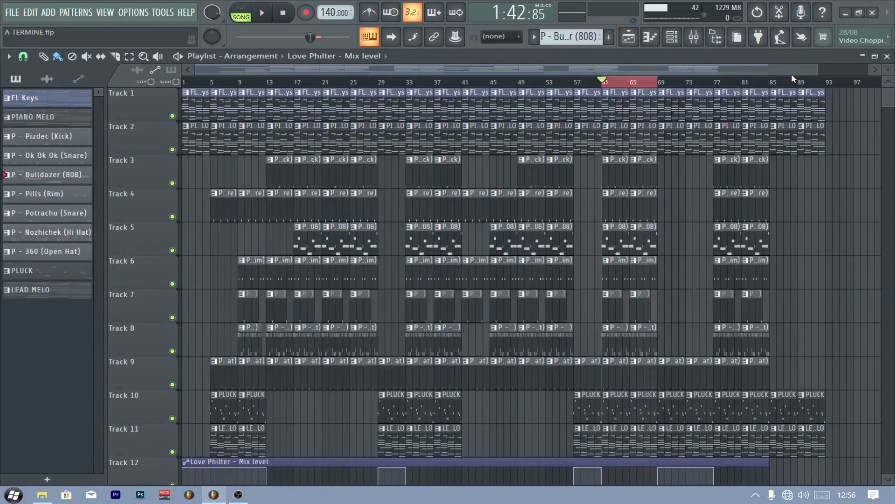
pyautogui.scroll(-3, 770, 140)
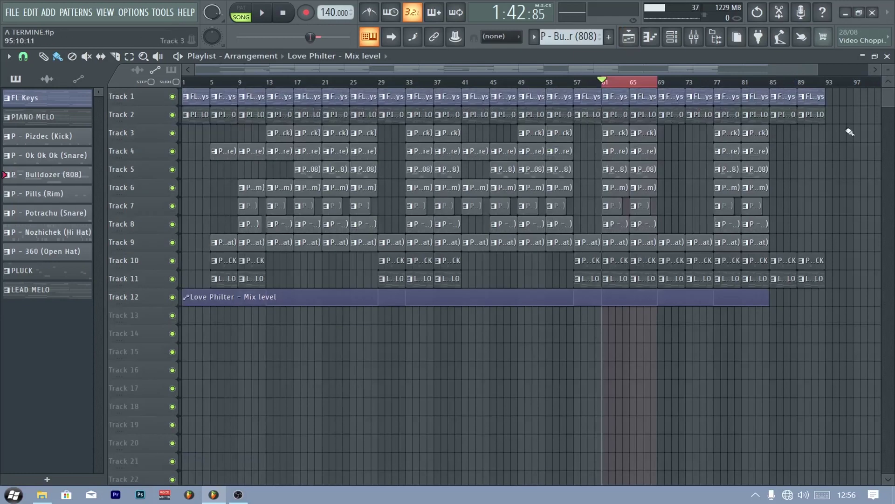
pyautogui.scroll(3, 887, 70)
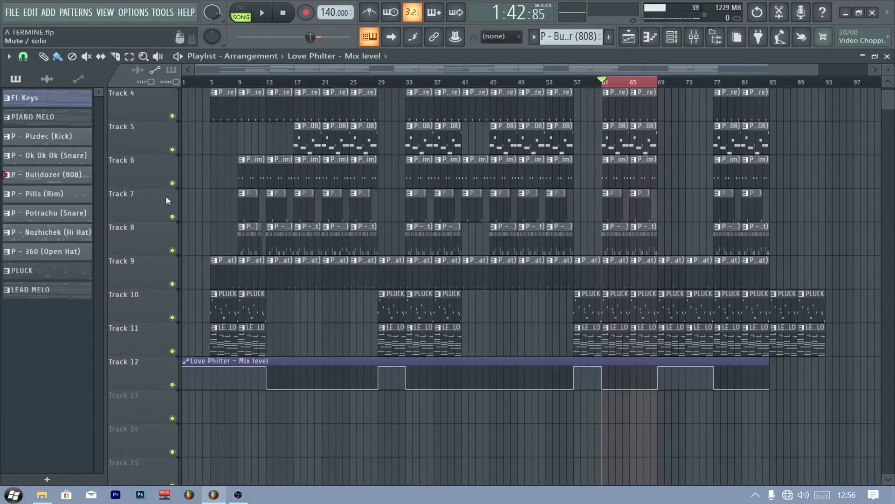
pyautogui.scroll(3, 549, 290)
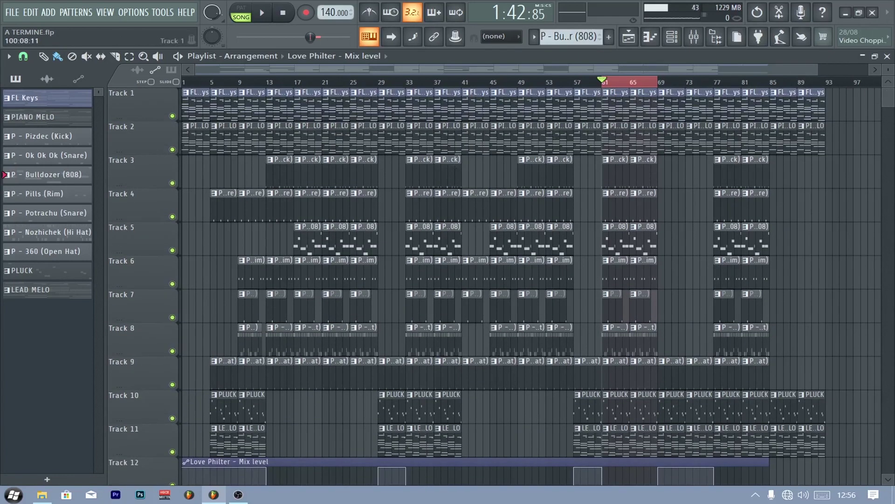
pyautogui.click(887, 56)
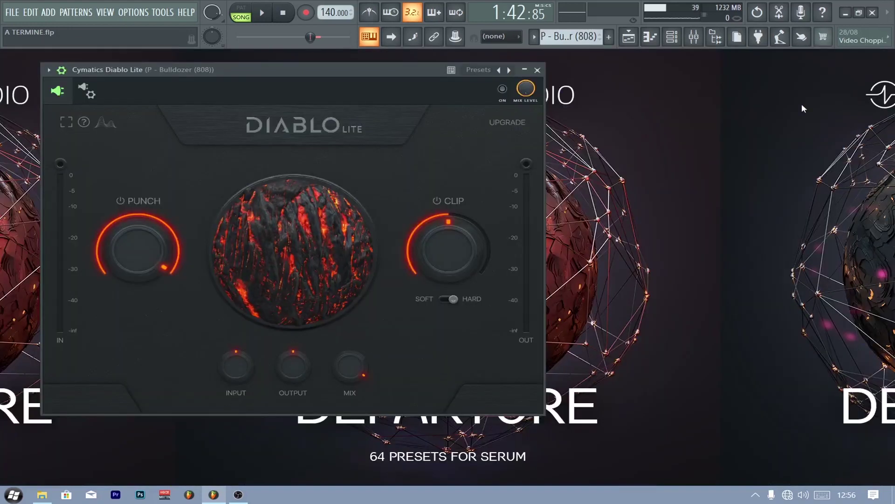
pyautogui.click(635, 39)
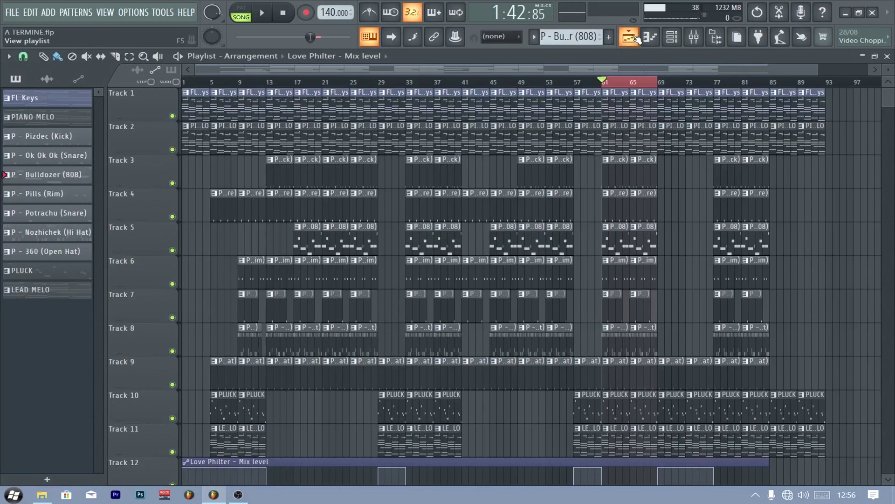
pyautogui.click(887, 57)
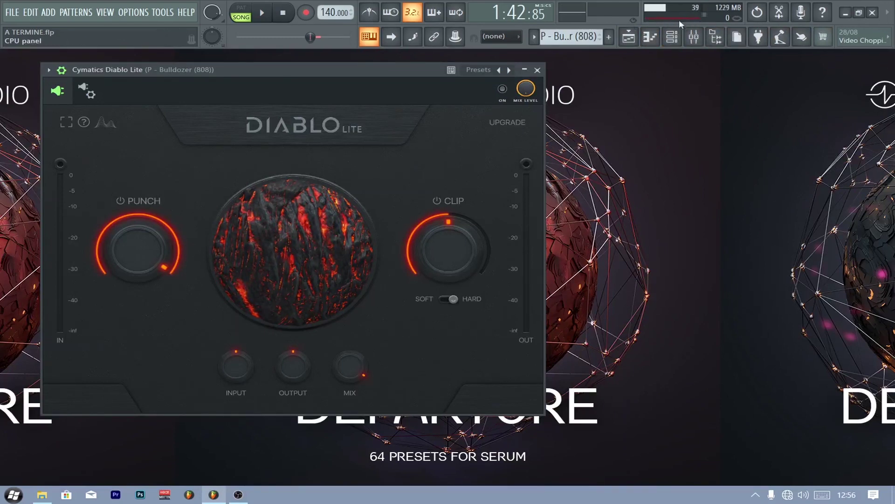
# Bring up the channel rack and mixer, and solo the P - Bulldozer (808) mixer track
pyautogui.click(673, 39)
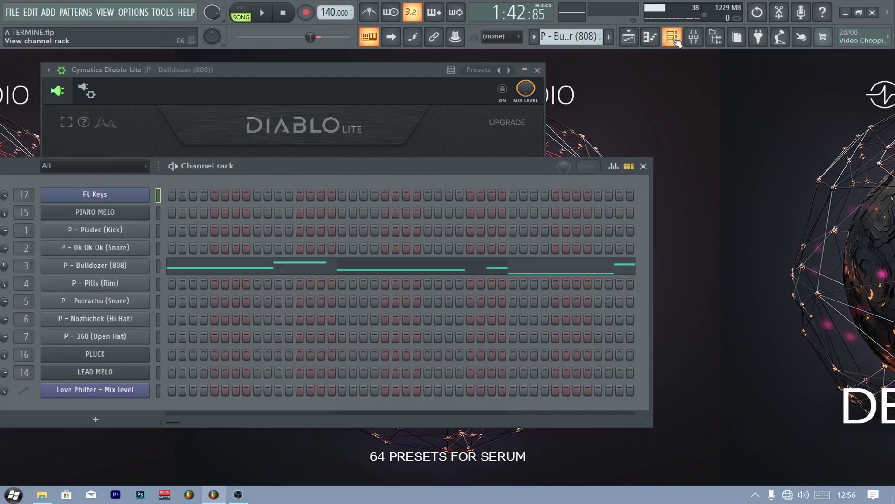
pyautogui.moveTo(480, 166); pyautogui.dragTo(561, 130)
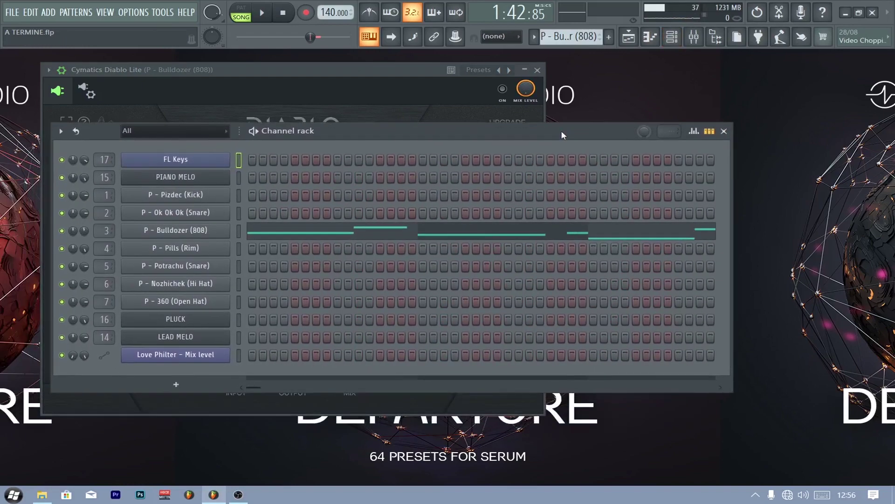
pyautogui.click(694, 37)
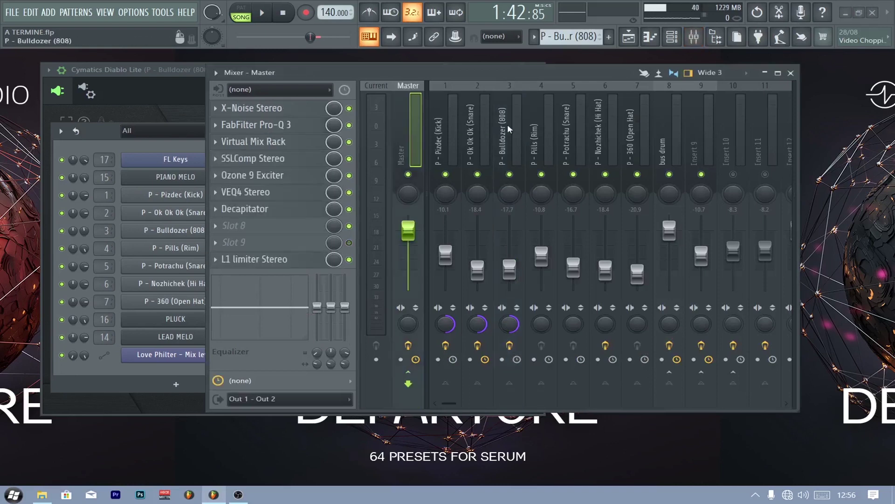
pyautogui.click(513, 182)
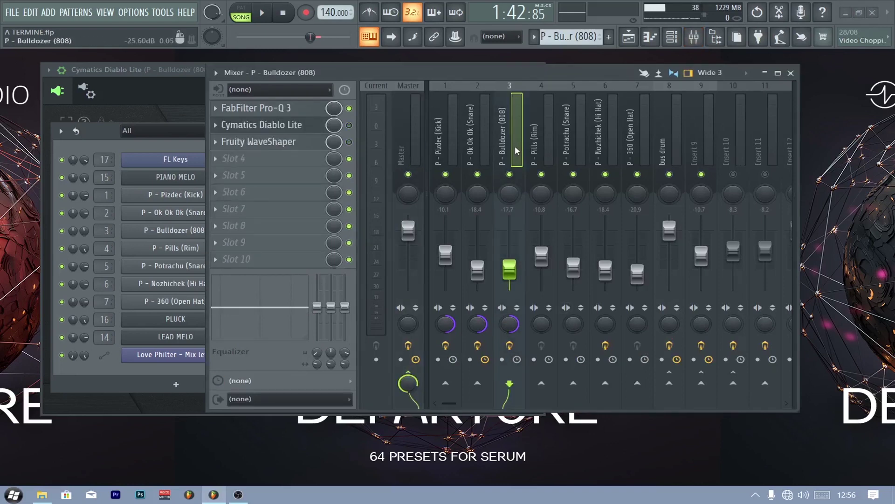
pyautogui.moveTo(534, 177); pyautogui.dragTo(604, 178)
pyautogui.rightClick(580, 175)
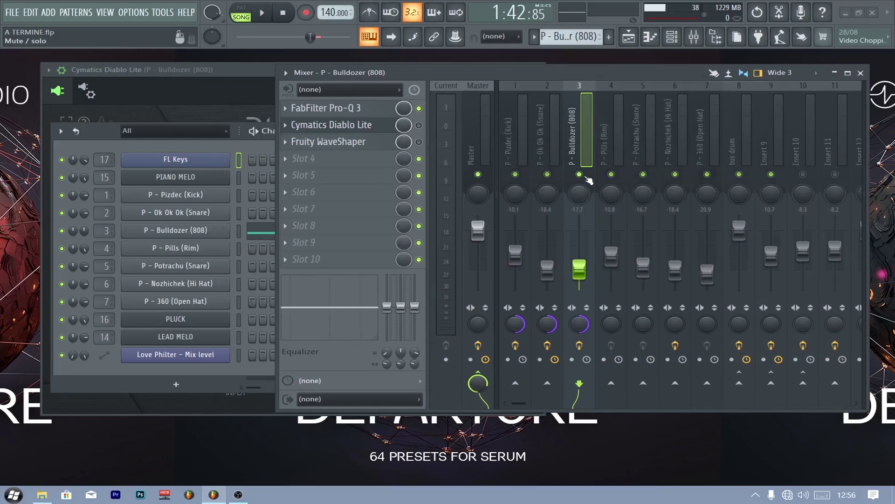
# Audition the soloed 808, narrow the mixer and move the Diablo Lite window clear of it
pyautogui.press('space')
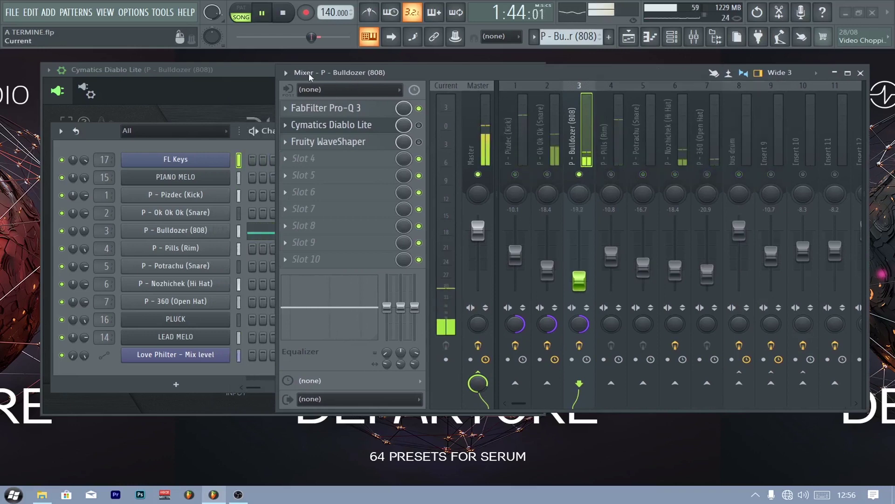
pyautogui.moveTo(276, 65); pyautogui.dragTo(392, 66)
pyautogui.press('space')
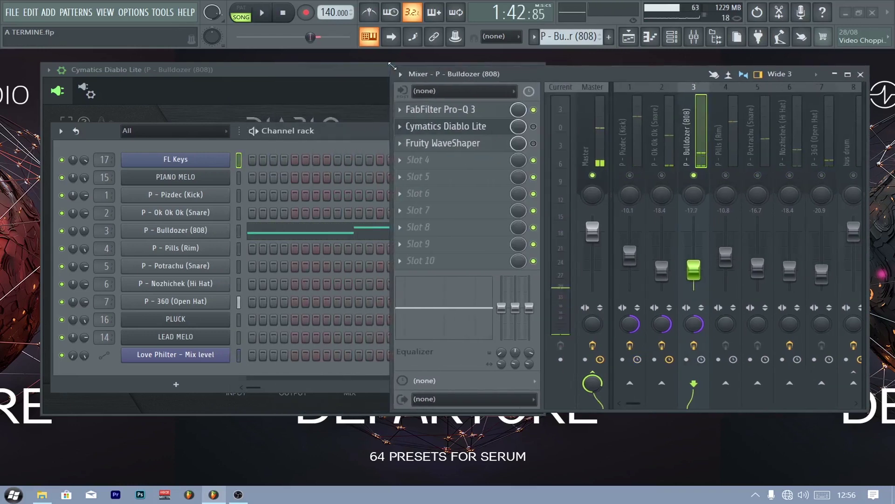
pyautogui.moveTo(382, 70); pyautogui.dragTo(342, 56)
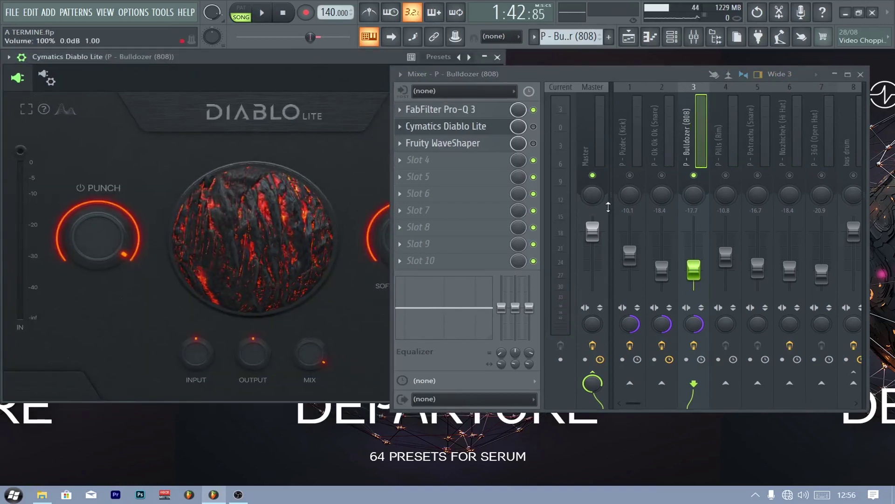
# Play the soloed 808 with the Master track's effects disabled and with them enabled again to compare the sound
pyautogui.click(593, 345)
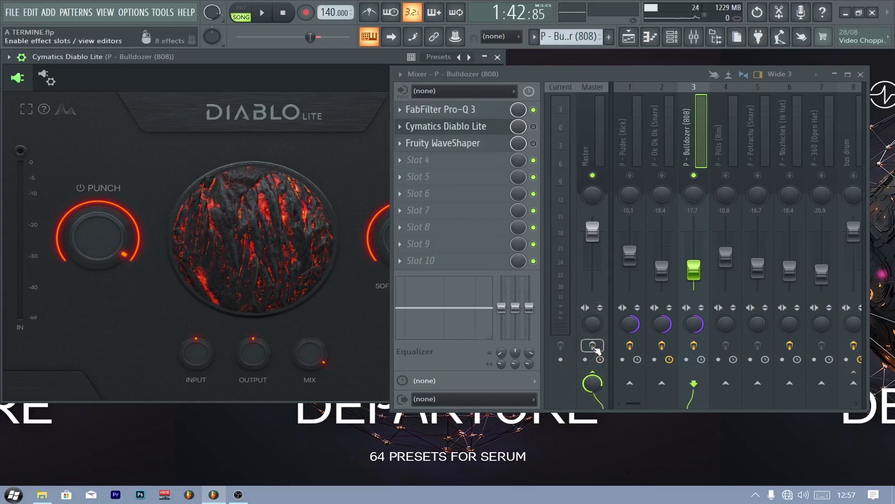
pyautogui.press('space')
pyautogui.press('space')
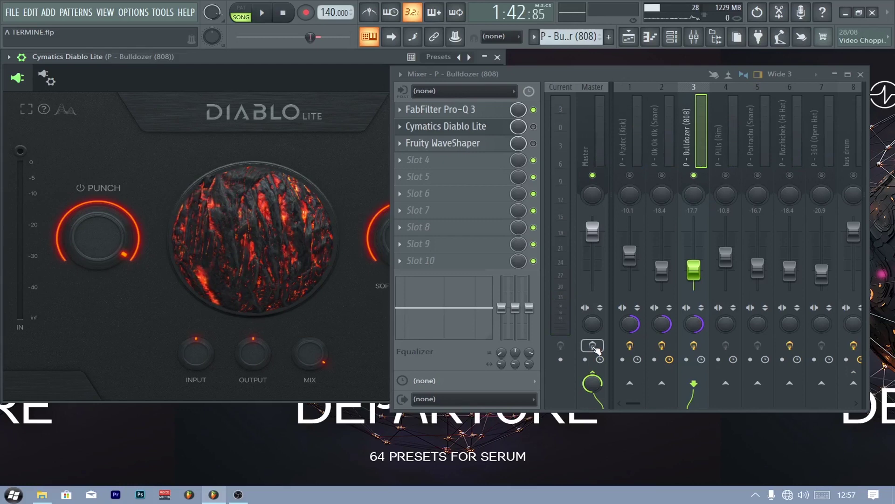
pyautogui.press('space')
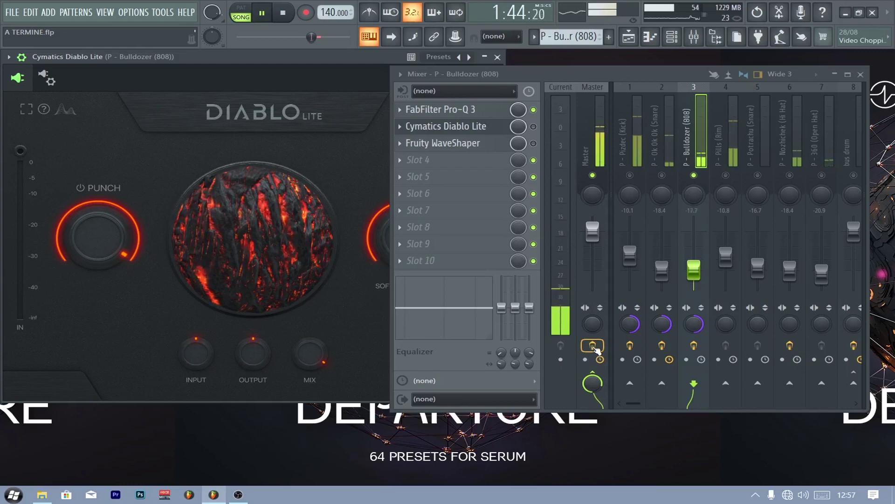
pyautogui.press('space')
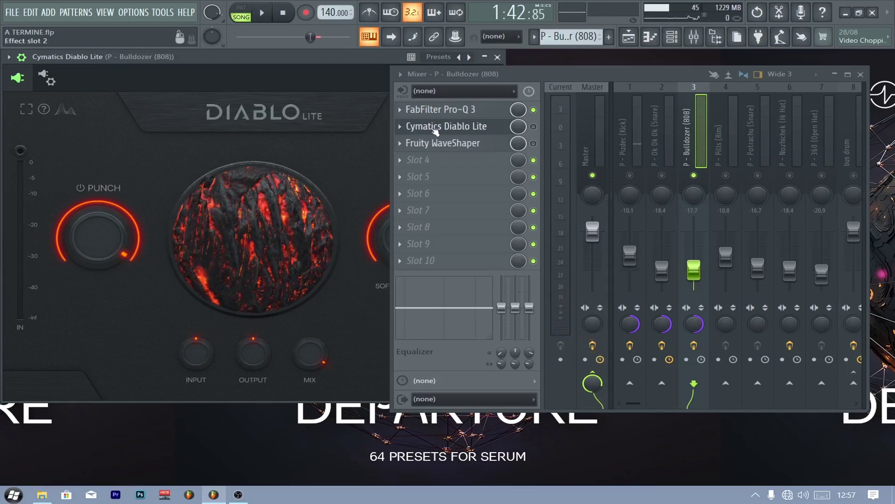
# Enable Cymatics Diablo Lite on the 808 track, comparing it with the bypassed sound during playback
pyautogui.click(533, 126)
pyautogui.press('space')
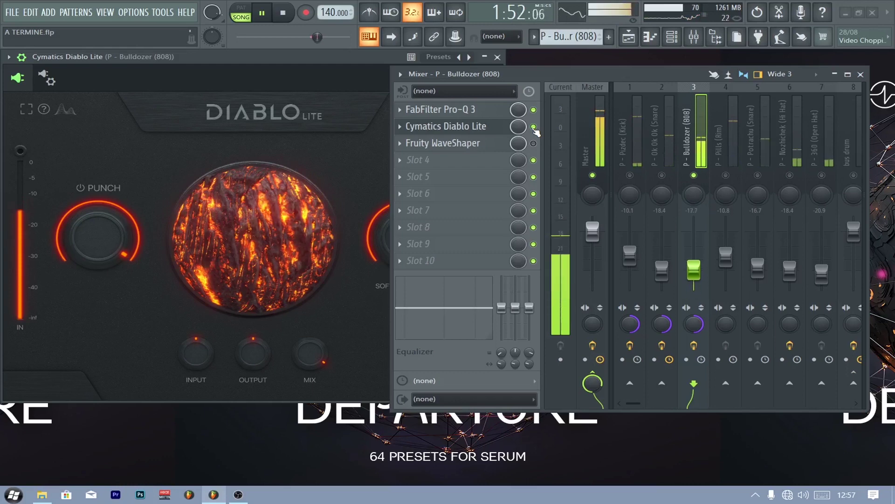
pyautogui.click(534, 128)
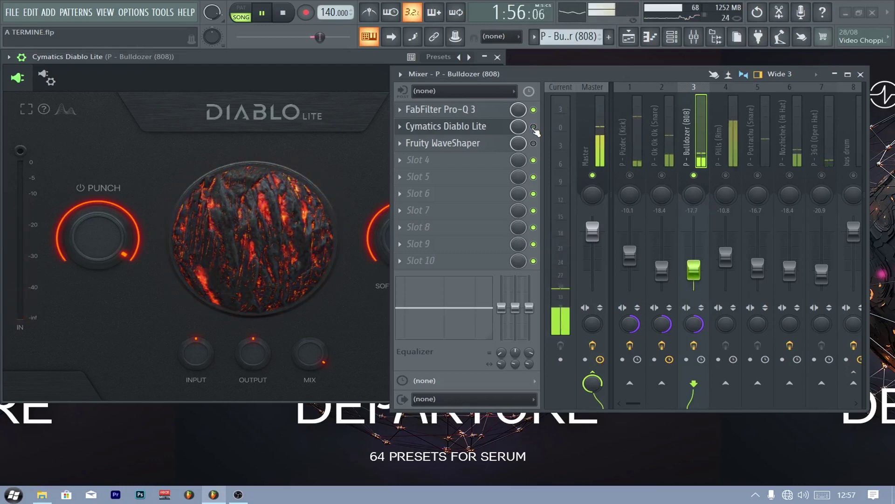
pyautogui.click(534, 128)
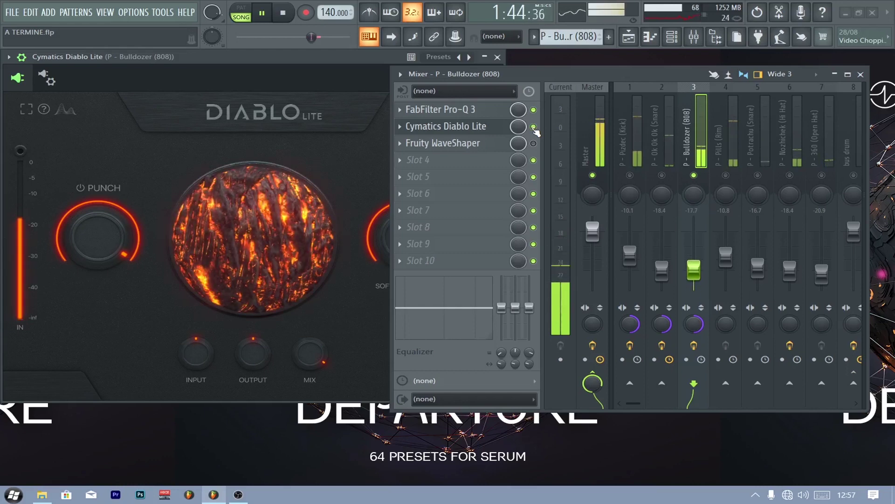
pyautogui.press('space')
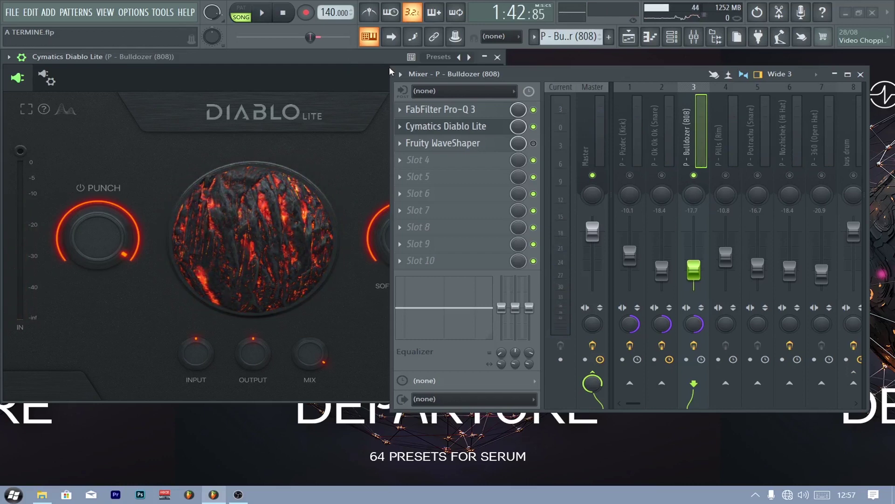
# Narrow the mixer to uncover Diablo Lite, and open and enable Fruity WaveShaper on the 808 track
pyautogui.moveTo(390, 68); pyautogui.dragTo(518, 59)
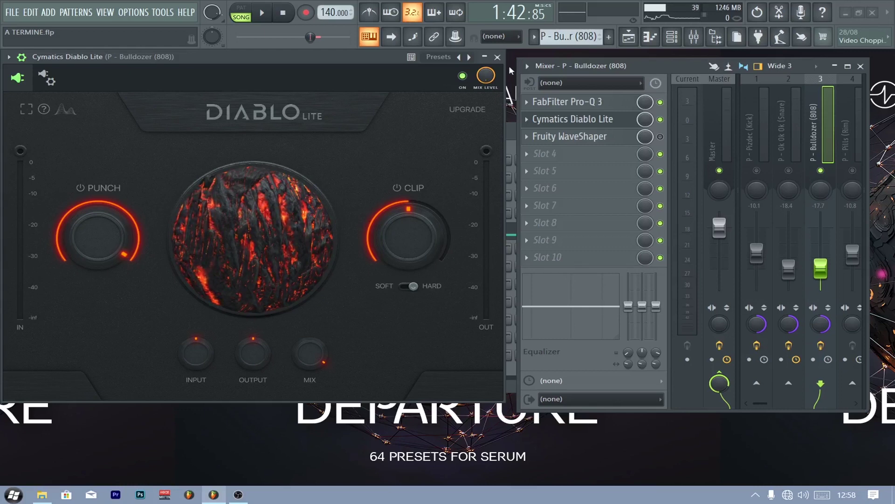
pyautogui.click(599, 141)
pyautogui.moveTo(289, 97); pyautogui.dragTo(322, 198)
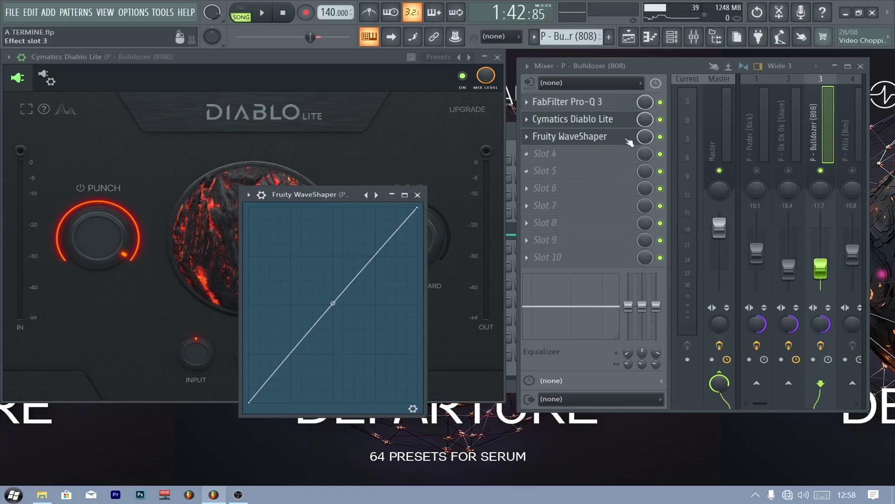
# Bypass Cymatics Diablo Lite on the 808 track and bend the Fruity WaveShaper curve slightly downward at its midpoint during playback
pyautogui.click(660, 119)
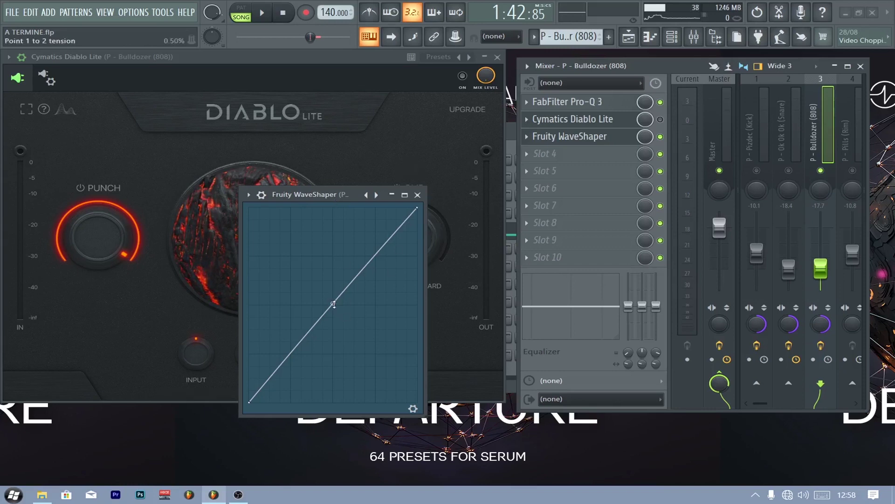
pyautogui.moveTo(334, 305); pyautogui.dragTo(334, 263)
pyautogui.press('space')
pyautogui.moveTo(333, 228); pyautogui.dragTo(333, 373)
pyautogui.press('space')
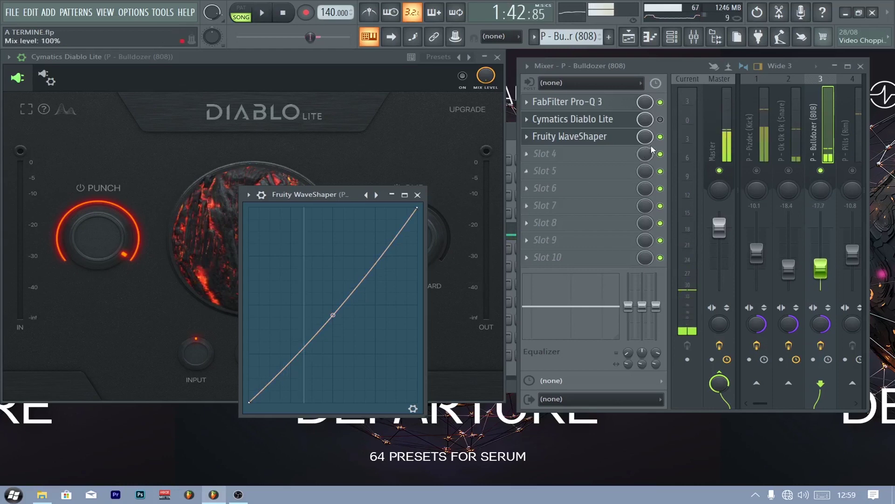
# Disable Fruity WaveShaper and re-enable Cymatics Diablo Lite on the 808 track, listening to the result during playback
pyautogui.click(660, 137)
pyautogui.click(660, 119)
pyautogui.press('space')
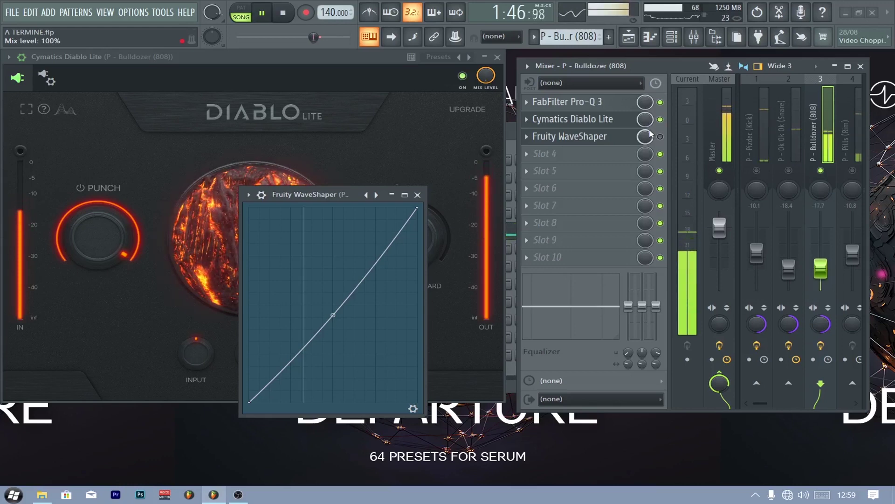
pyautogui.press('space')
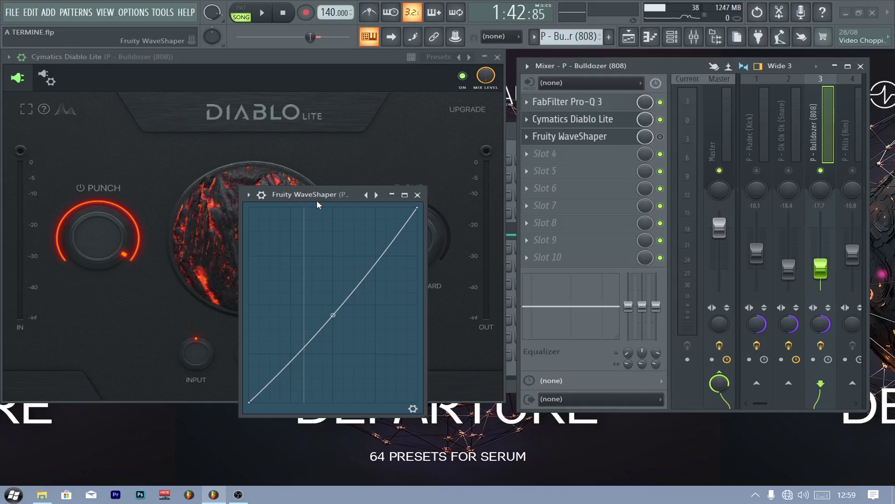
# Close the Diablo Lite, Fruity WaveShaper and Channel rack windows, leaving only the mixer open
pyautogui.click(496, 76)
pyautogui.click(497, 56)
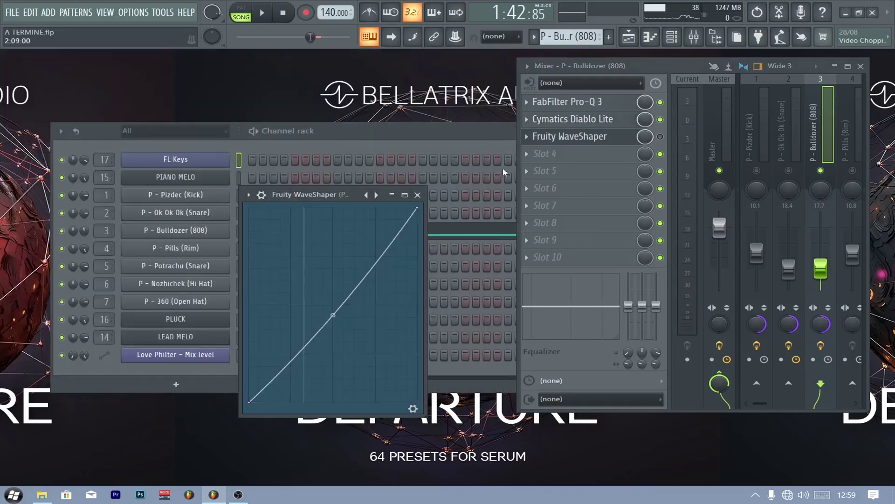
pyautogui.click(417, 195)
pyautogui.moveTo(458, 136); pyautogui.dragTo(394, 176)
pyautogui.click(391, 174)
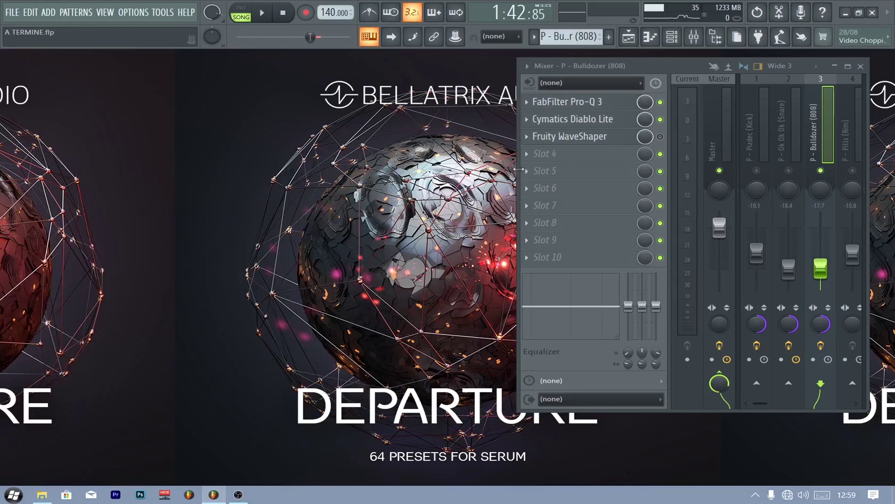
# Widen the mixer, mute the 808, and unmute the kick, snare and other drum tracks, bus drum, Insert 9 and Insert 10
pyautogui.moveTo(518, 172); pyautogui.dragTo(201, 170)
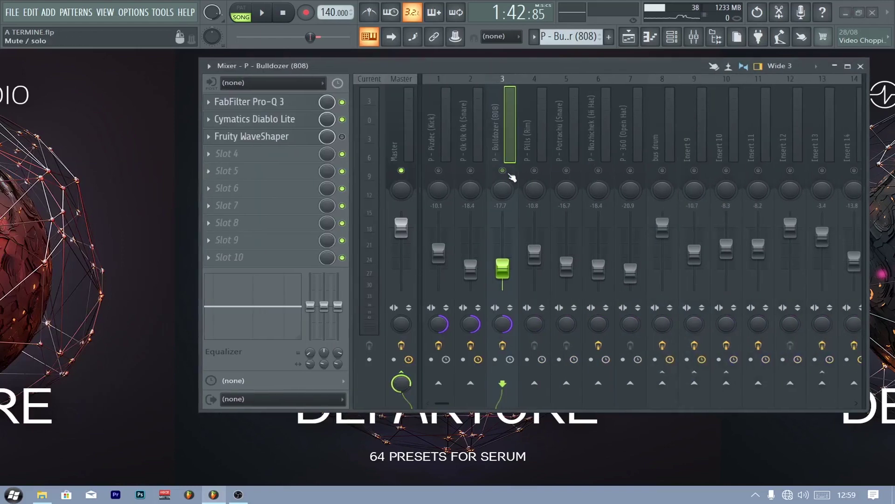
pyautogui.click(450, 144)
pyautogui.click(438, 170)
pyautogui.click(470, 171)
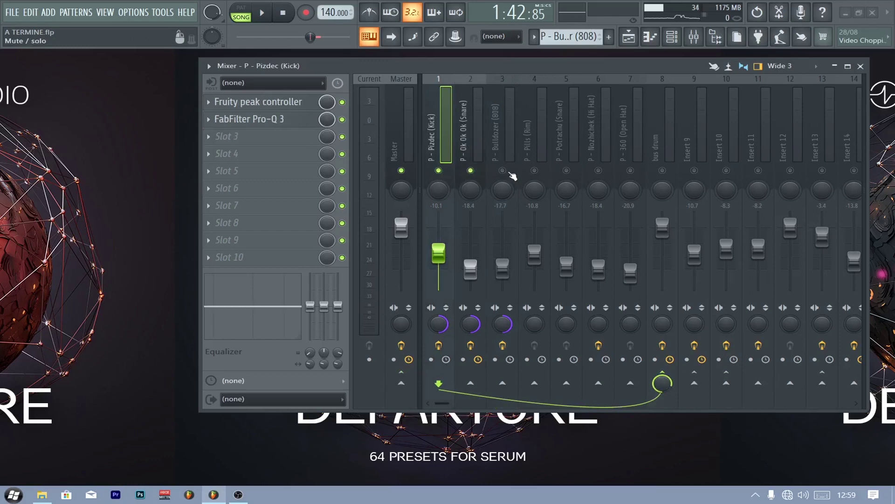
pyautogui.moveTo(663, 170); pyautogui.dragTo(726, 171)
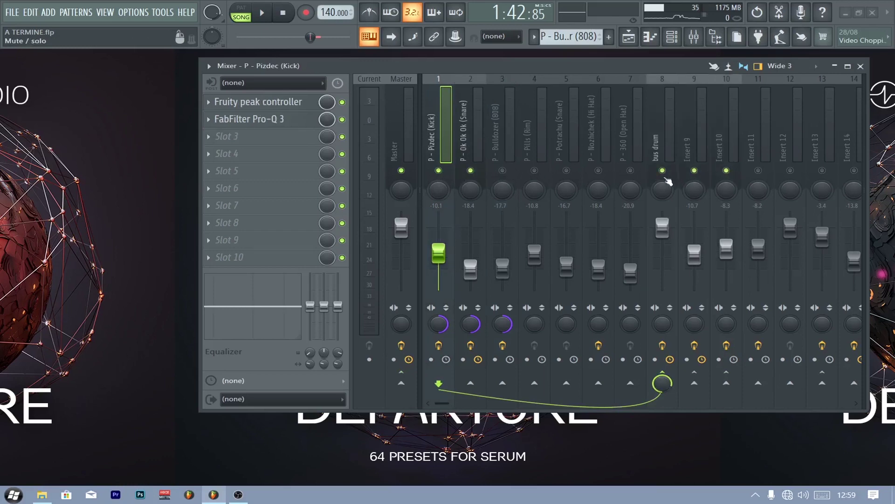
pyautogui.click(631, 171)
pyautogui.click(535, 170)
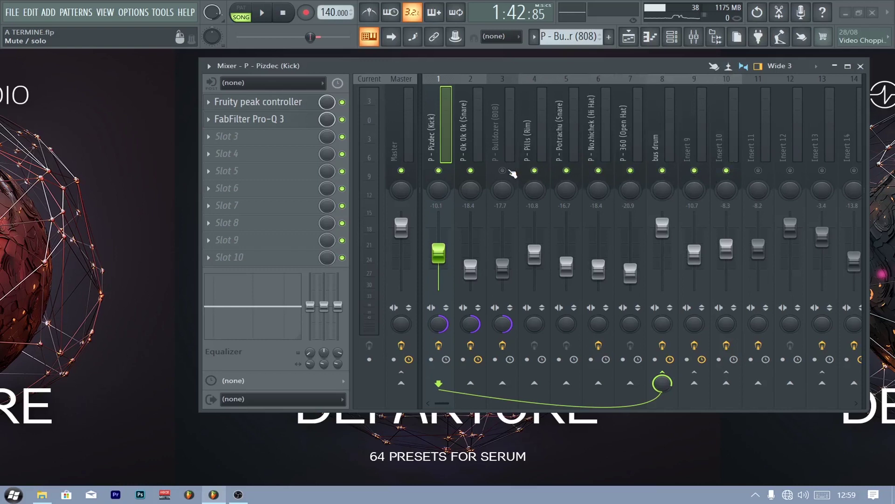
pyautogui.click(502, 170)
pyautogui.click(502, 170)
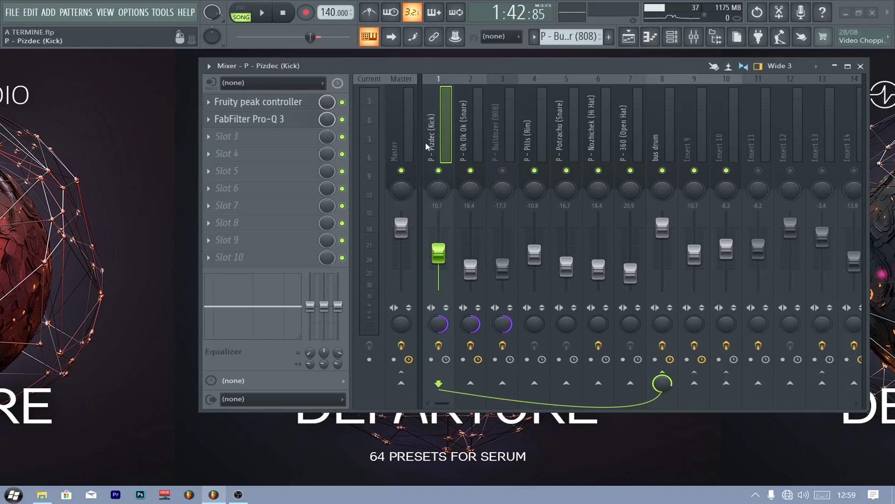
# Select the bus drum track and inspect its Fruity Limiter and API-550A Stereo settings, closing the API-550A
pyautogui.click(672, 145)
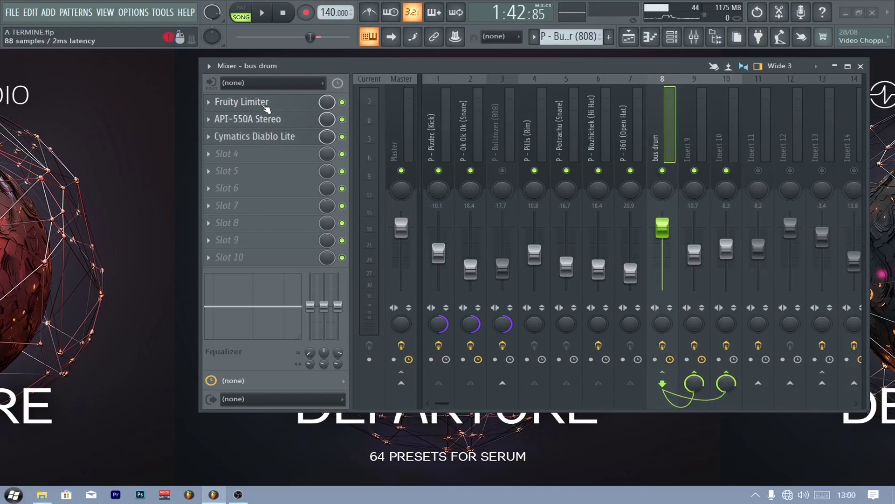
pyautogui.click(269, 102)
pyautogui.moveTo(356, 67); pyautogui.dragTo(504, 140)
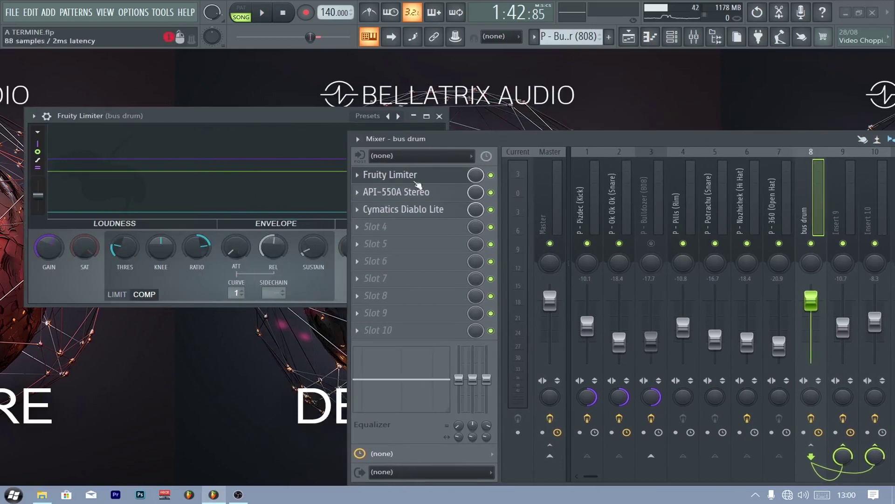
pyautogui.click(396, 192)
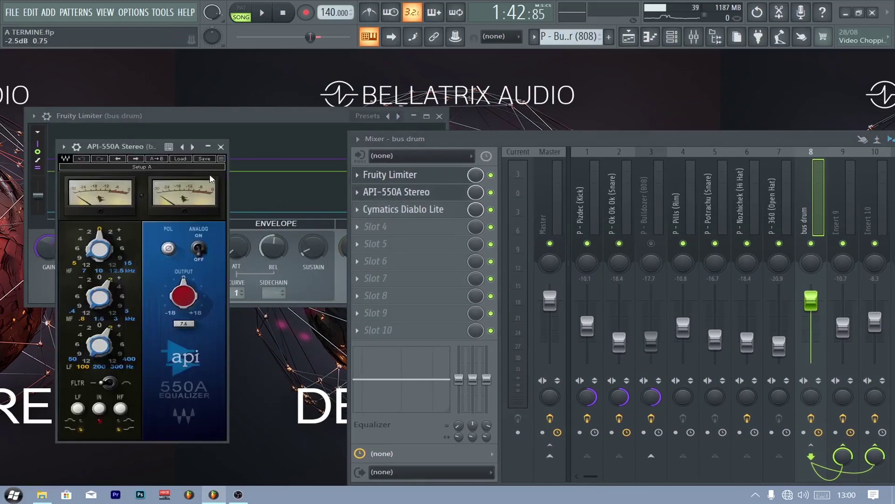
pyautogui.click(221, 147)
# Open Cymatics Diablo Lite on the bus drum track, inspect its settings and close it, moving the mixer back up
pyautogui.click(396, 209)
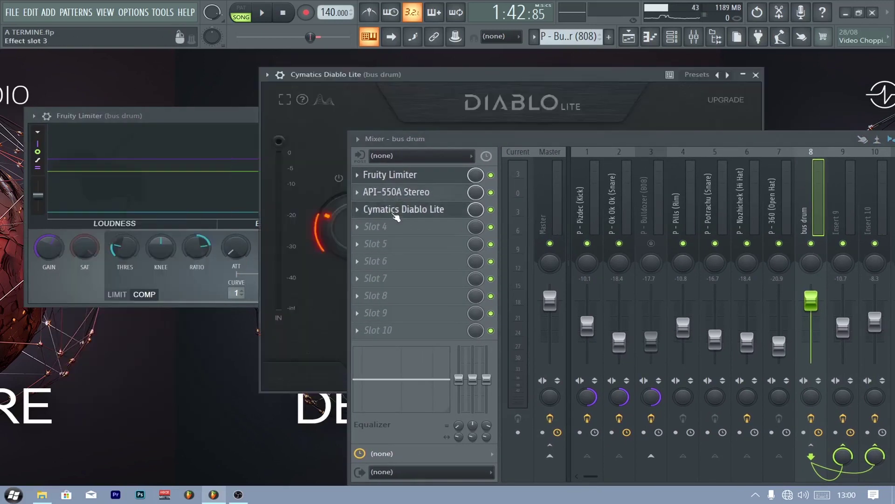
pyautogui.moveTo(556, 77); pyautogui.dragTo(337, 95)
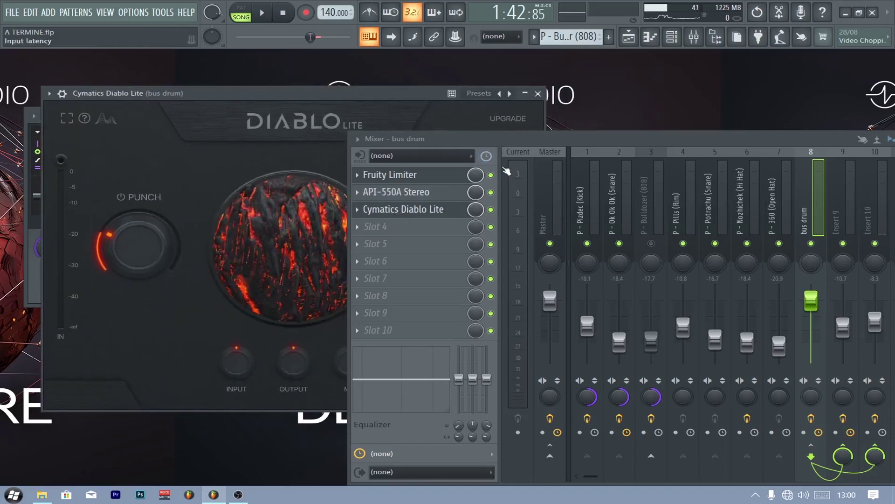
pyautogui.moveTo(742, 139); pyautogui.dragTo(552, 71)
pyautogui.click(538, 93)
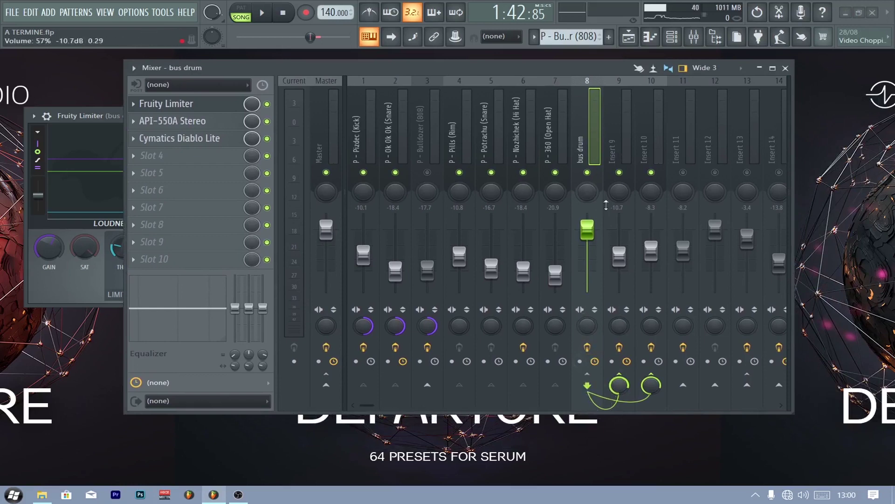
# Compare the bus drum and Insert 9 effects and routing, lower the mixer, and open Maximus on Insert 9
pyautogui.click(619, 149)
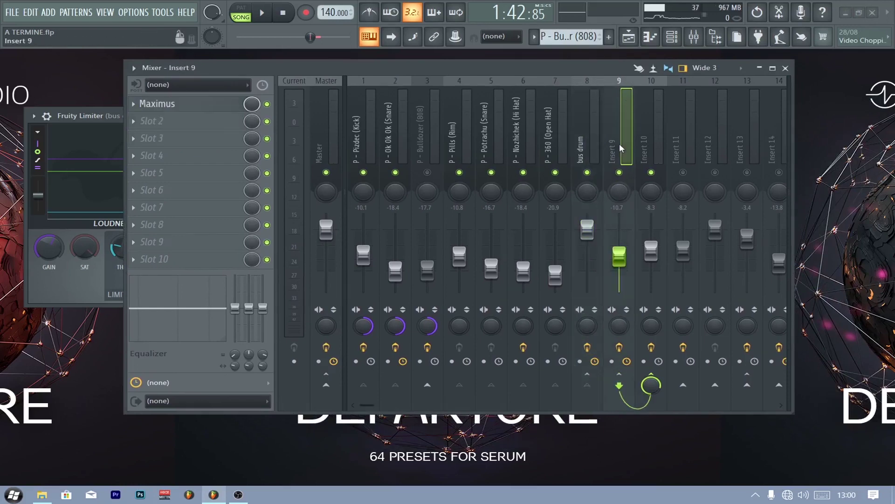
pyautogui.press('Left')
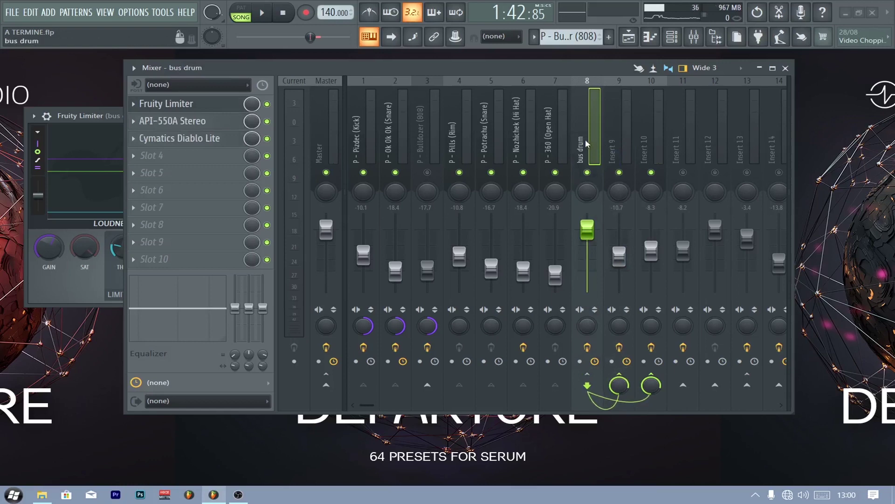
pyautogui.click(626, 134)
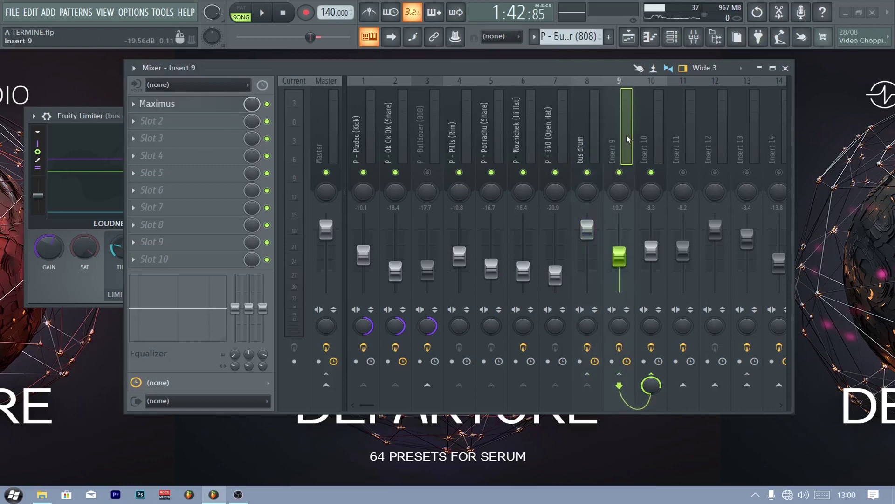
pyautogui.press('Left')
pyautogui.moveTo(267, 75); pyautogui.dragTo(277, 237)
pyautogui.click(619, 286)
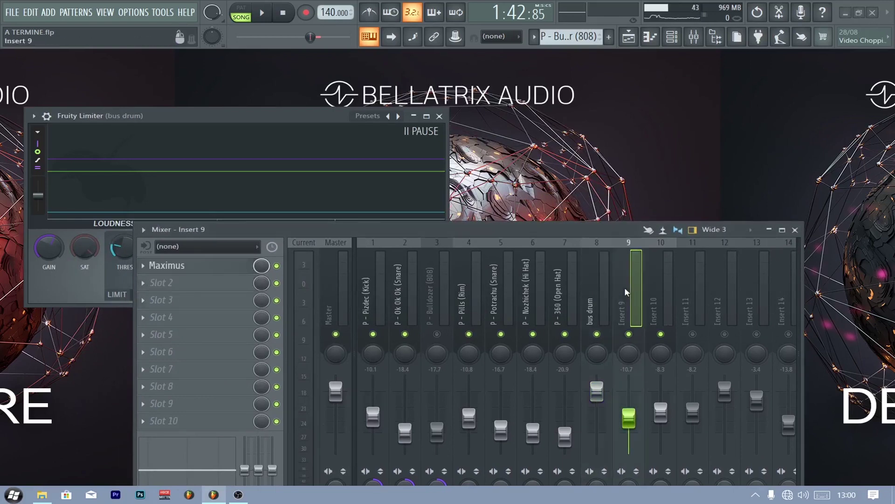
pyautogui.click(193, 265)
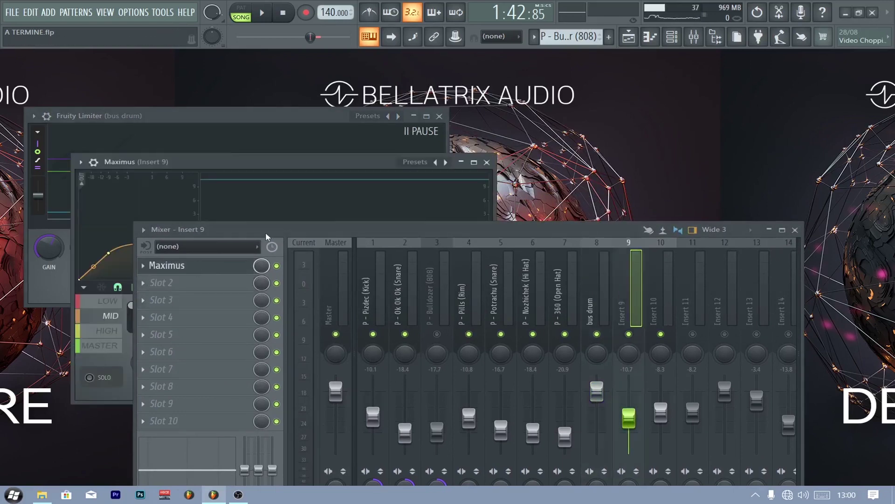
# Clear the mixer away from Maximus, choose the Punchy drums 2 preset for Insert 9, and move the mixer back up
pyautogui.moveTo(266, 236); pyautogui.dragTo(272, 416)
pyautogui.moveTo(335, 162); pyautogui.dragTo(347, 68)
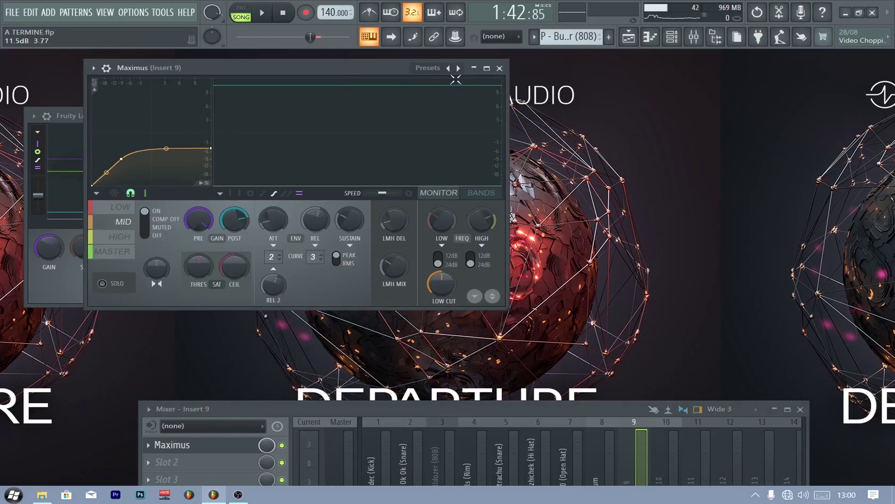
pyautogui.rightClick(461, 68)
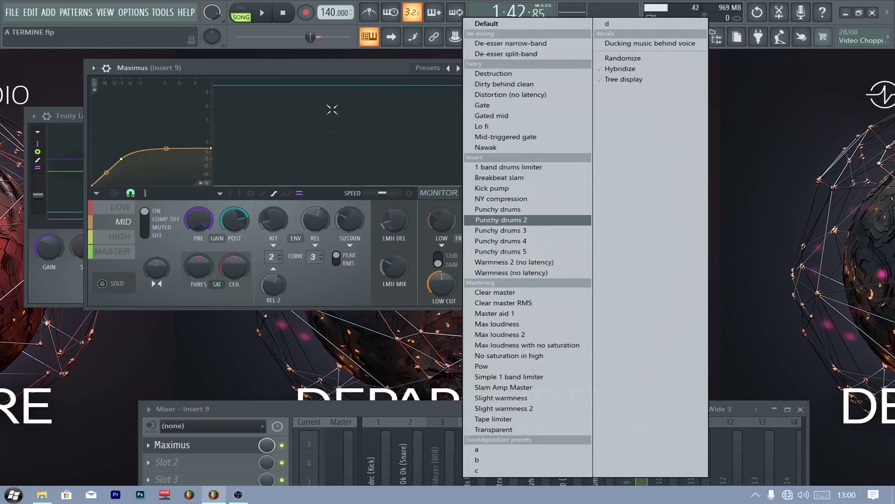
pyautogui.click(499, 219)
pyautogui.moveTo(564, 409); pyautogui.dragTo(540, 174)
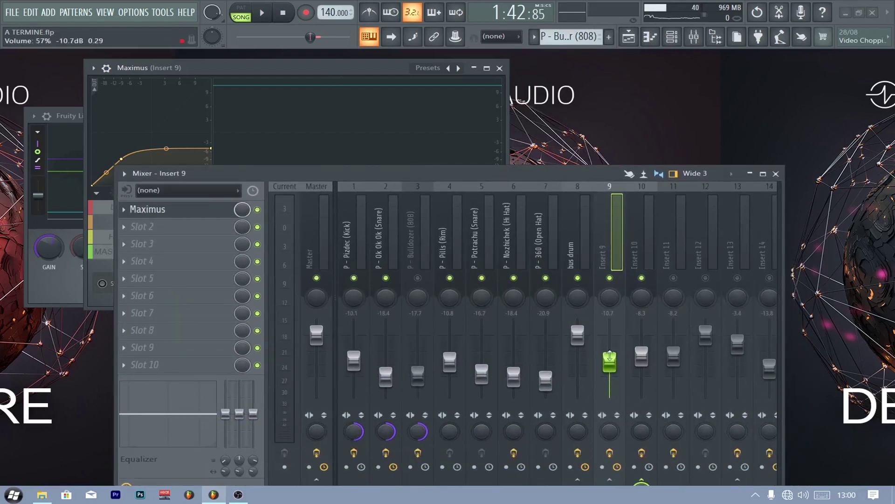
pyautogui.moveTo(578, 173); pyautogui.dragTo(516, 52)
# Examine the effects and routing of the bus drum and Insert 10 tracks, switching between them in the mixer
pyautogui.click(586, 108)
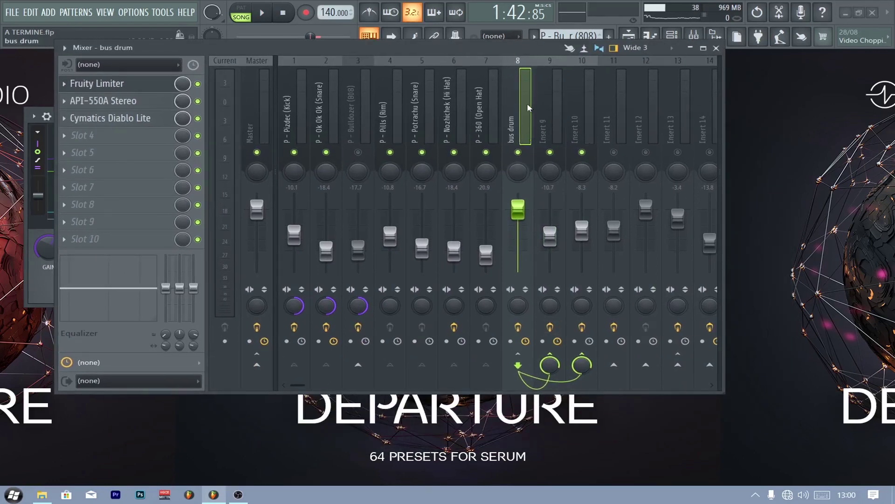
pyautogui.click(590, 107)
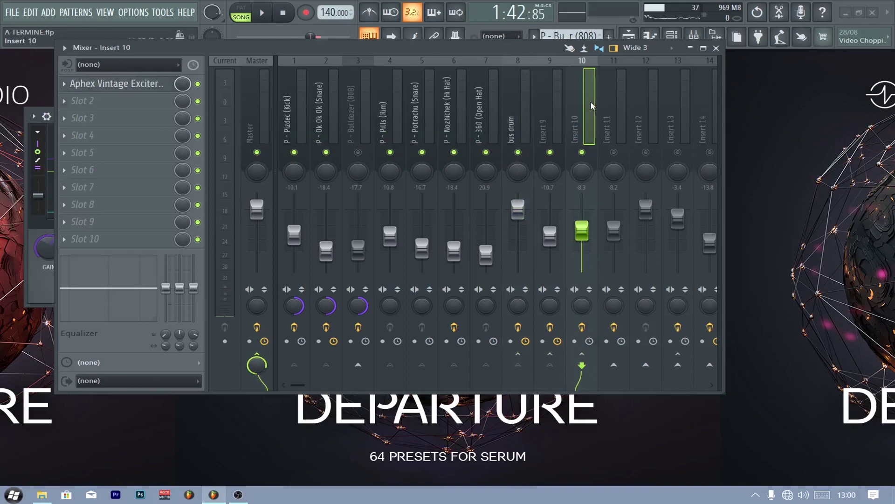
pyautogui.moveTo(407, 48); pyautogui.dragTo(475, 110)
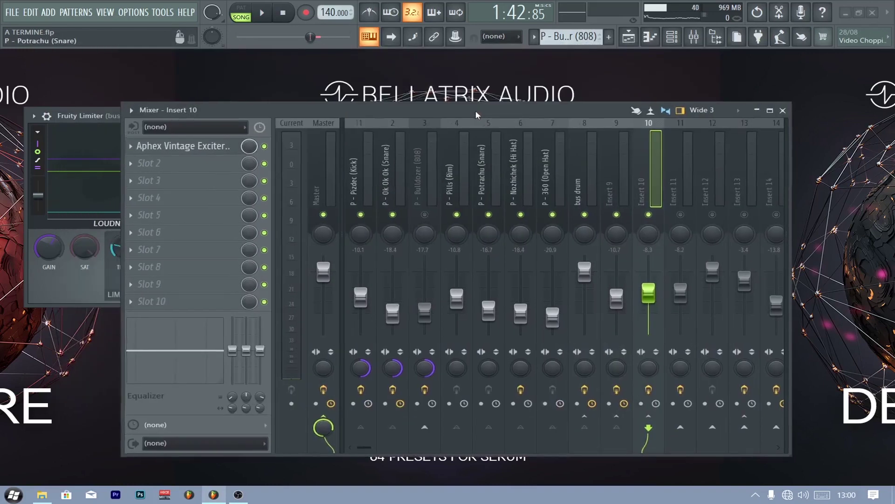
pyautogui.click(198, 147)
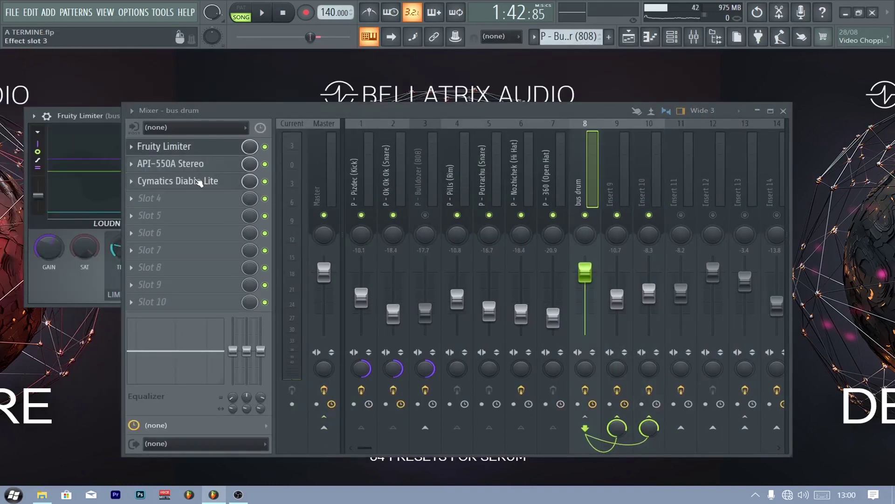
pyautogui.click(653, 191)
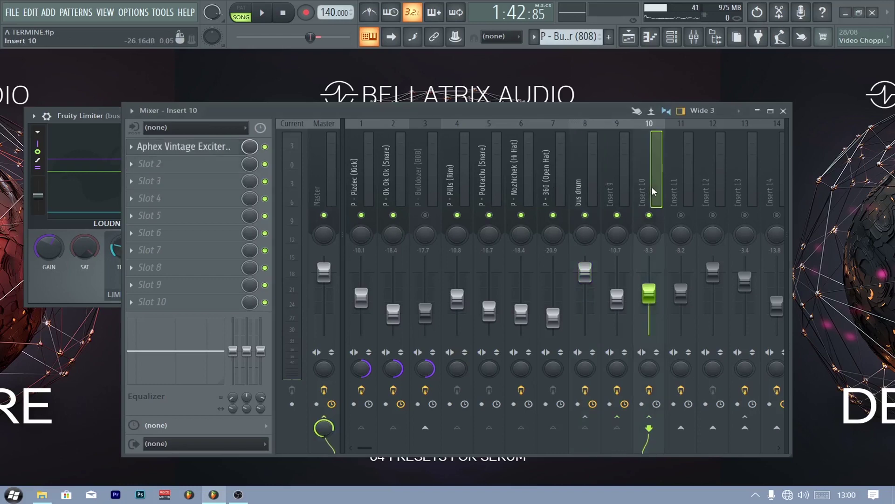
pyautogui.click(592, 187)
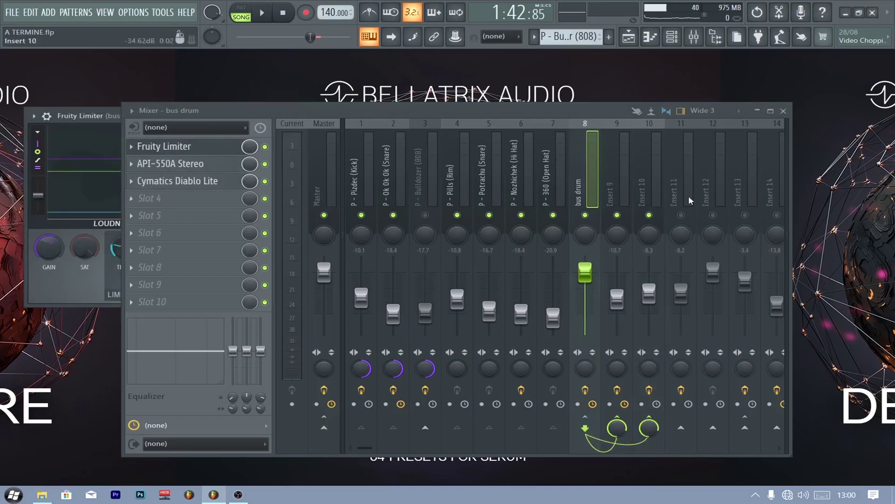
pyautogui.click(642, 183)
# Open the Aphex Vintage Exciter on Insert 10, uncover its window to inspect the settings, close it and restore the mixer position
pyautogui.click(182, 146)
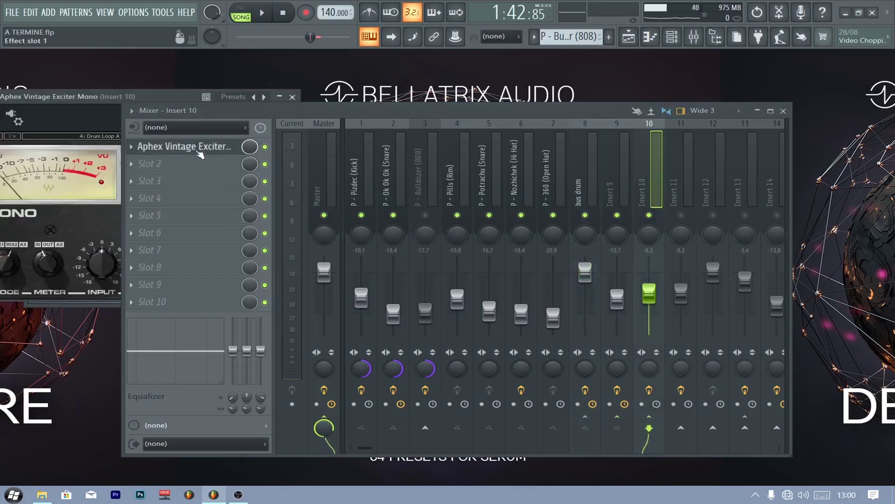
pyautogui.moveTo(206, 110); pyautogui.dragTo(206, 287)
pyautogui.click(206, 101)
pyautogui.moveTo(207, 101); pyautogui.dragTo(407, 100)
pyautogui.click(525, 95)
pyautogui.moveTo(541, 292); pyautogui.dragTo(602, 71)
# Play the drum group twice with the 808 muted to audition the bus drum processing
pyautogui.press('space')
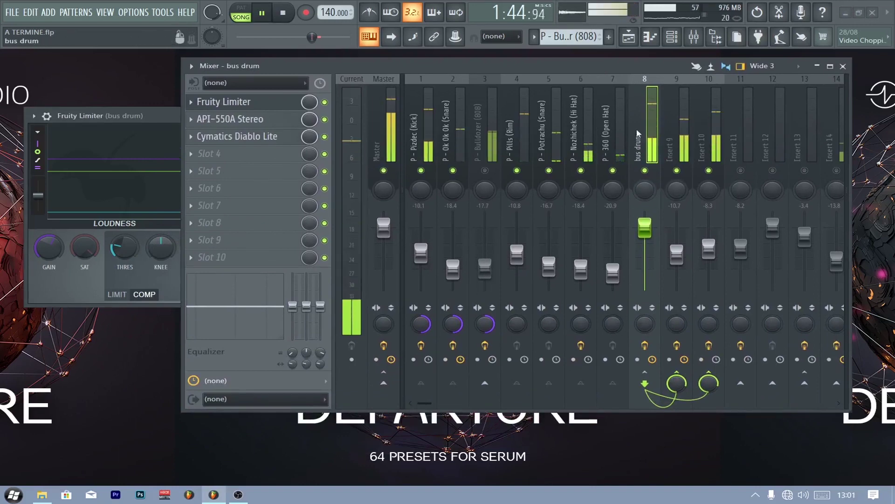
pyautogui.press('space')
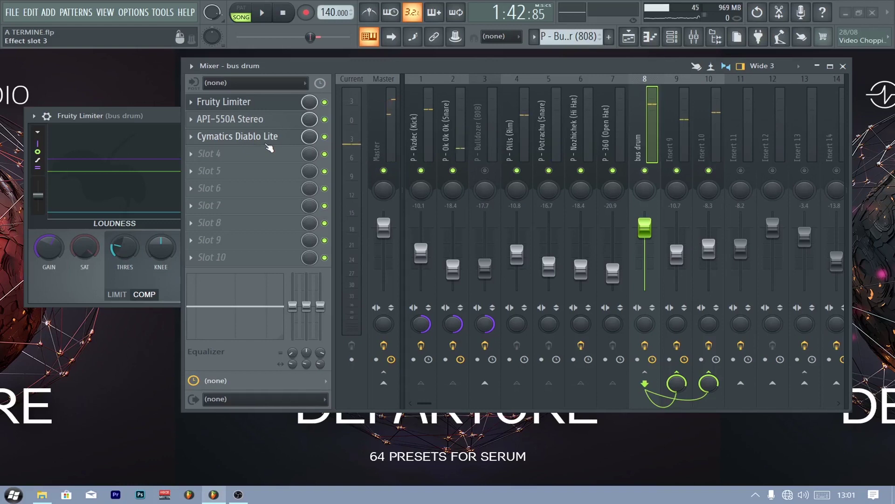
pyautogui.press('space')
pyautogui.press('space')
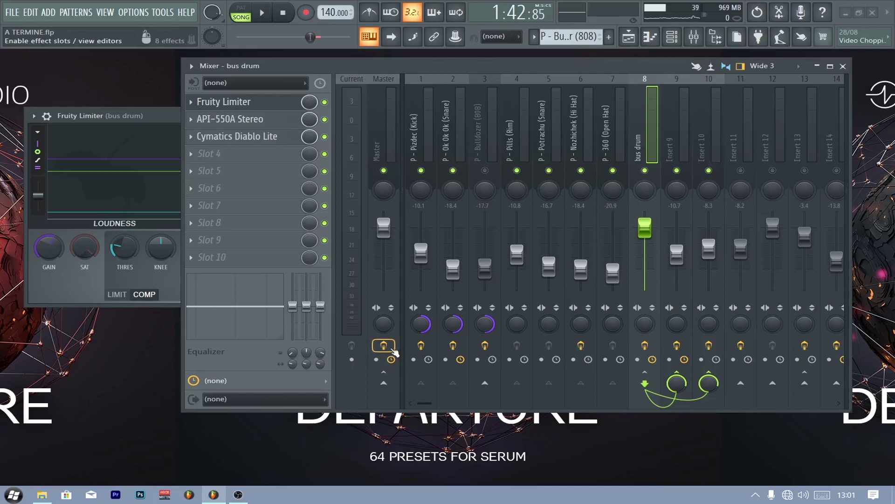
# Play the looped drum section twice more and watch the levels through the bus drum chain
pyautogui.press('space')
pyautogui.press('space')
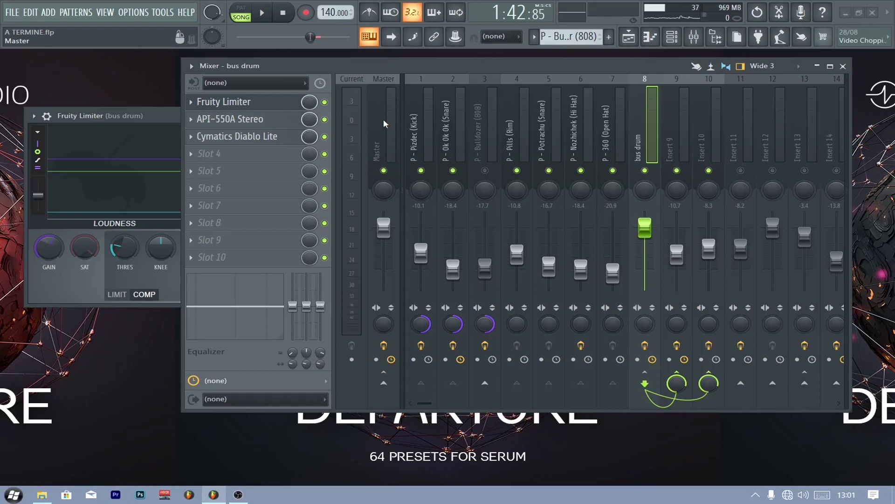
pyautogui.press('space')
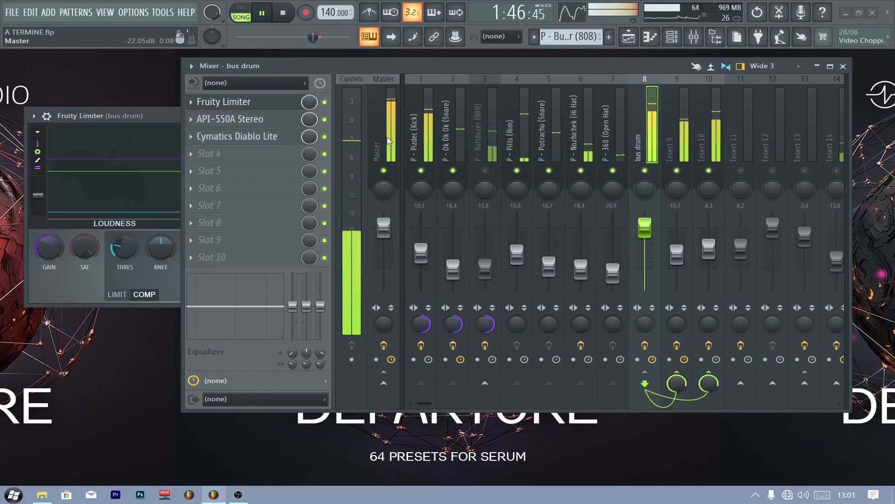
pyautogui.press('space')
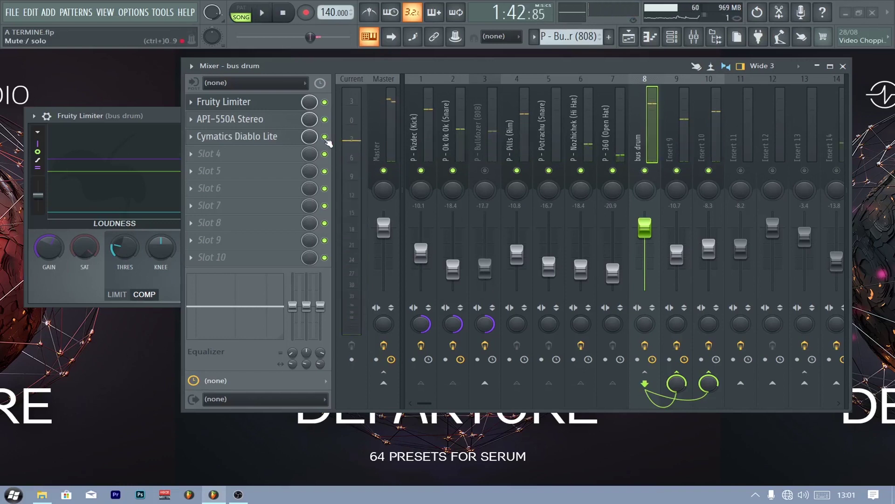
# Bypass Cymatics Diablo Lite on the bus drum, and swap the Fruity Limiter window for the Diablo Lite window
pyautogui.click(325, 136)
pyautogui.moveTo(327, 66); pyautogui.dragTo(472, 246)
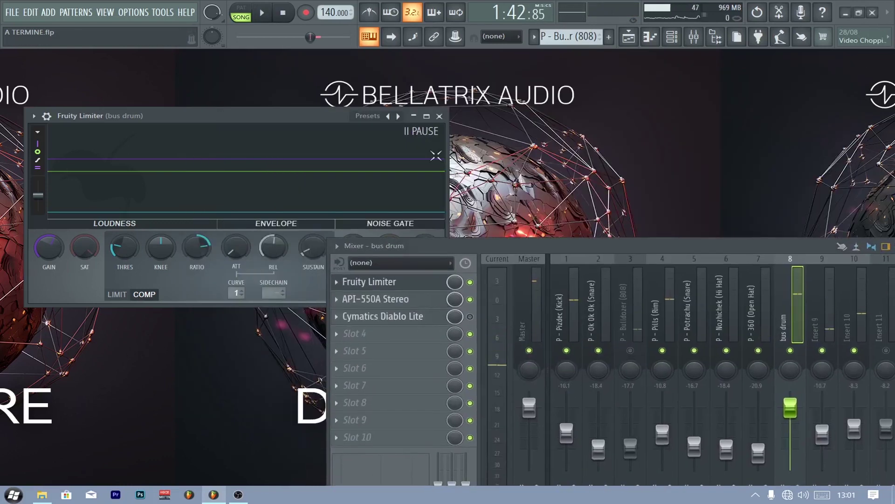
pyautogui.click(440, 116)
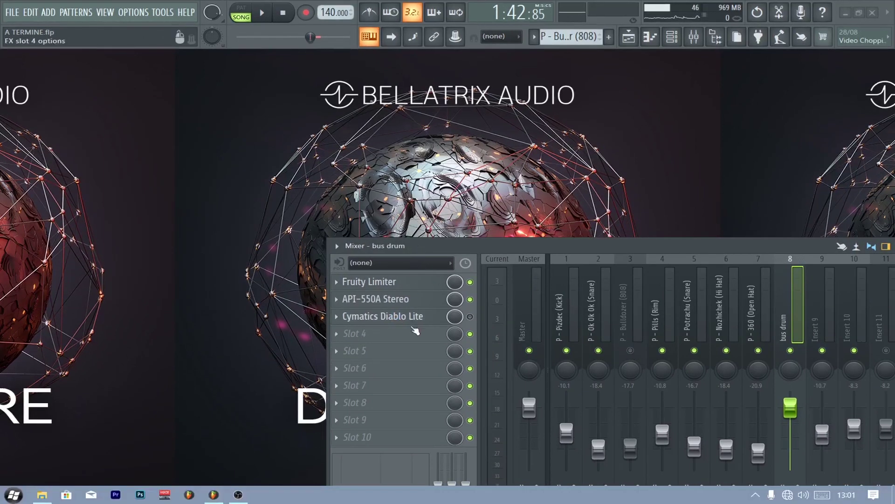
pyautogui.click(411, 317)
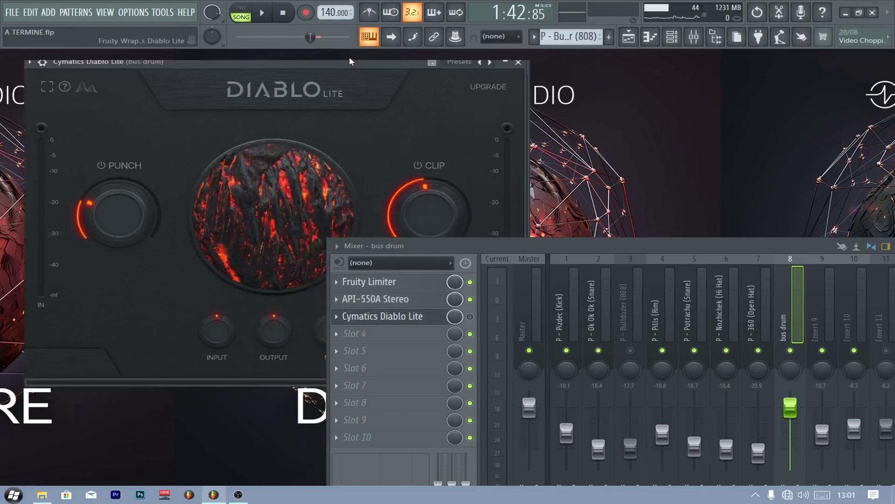
# Play the drums with Diablo Lite bypassed and reposition the mixer so its tracks are fully in view
pyautogui.press('space')
pyautogui.moveTo(506, 249); pyautogui.dragTo(486, 87)
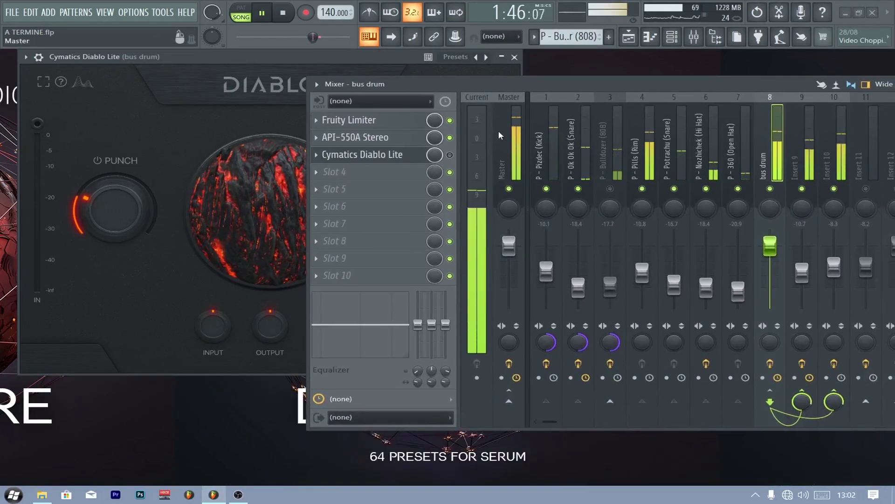
pyautogui.press('space')
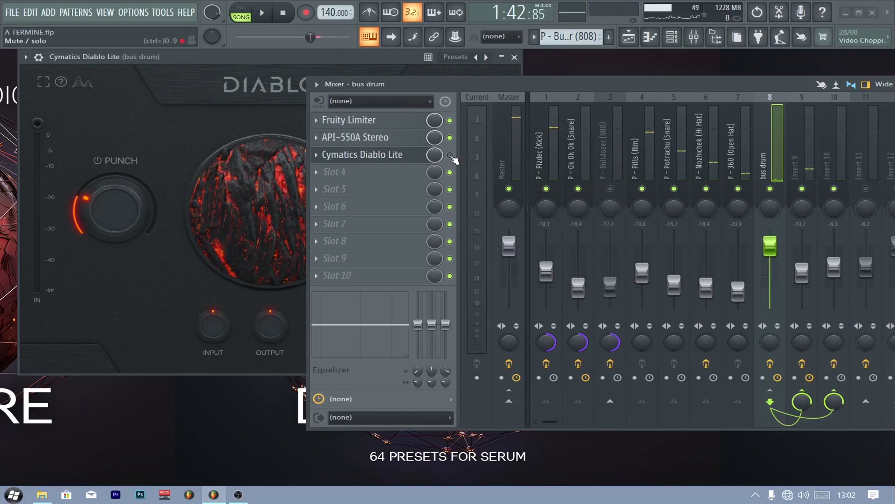
# Play the drums with the Diablo Lite window uncovered, bypassing the plugin during playback to compare the sound
pyautogui.press('space')
pyautogui.moveTo(307, 79); pyautogui.dragTo(475, 70)
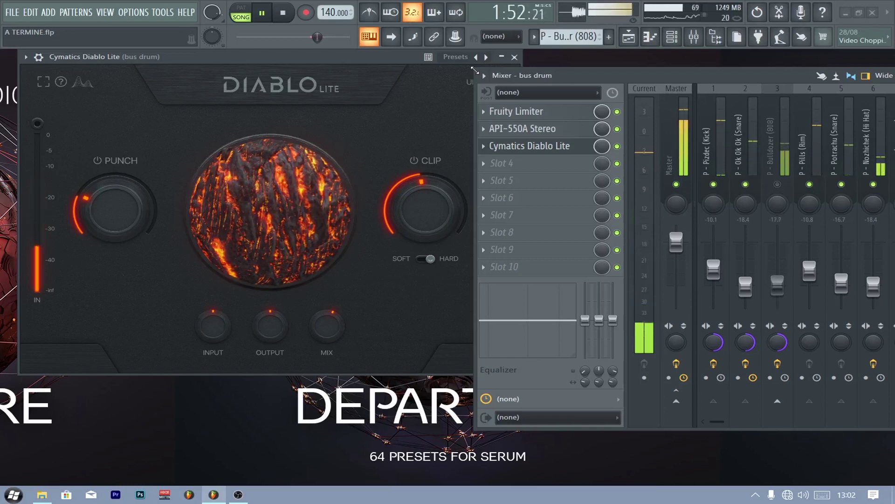
pyautogui.click(617, 147)
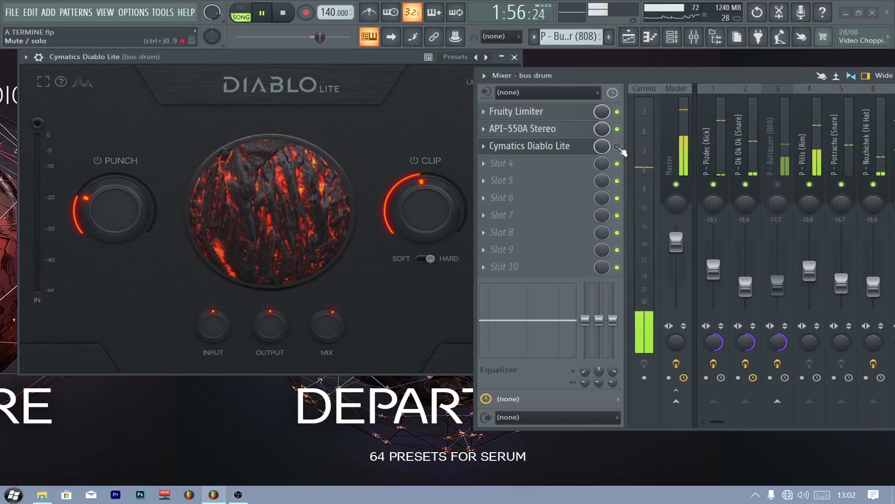
pyautogui.press('space')
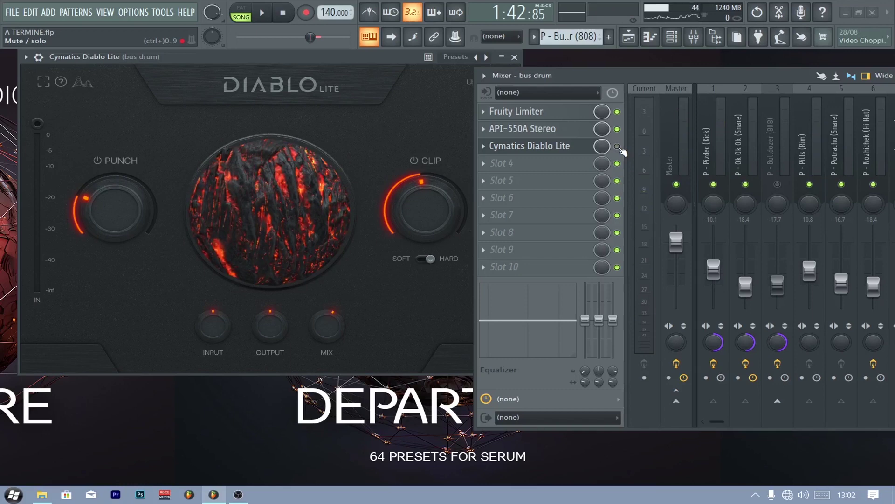
# Re-enable Diablo Lite on the bus drum and play the drums to hear its effect
pyautogui.click(617, 146)
pyautogui.press('space')
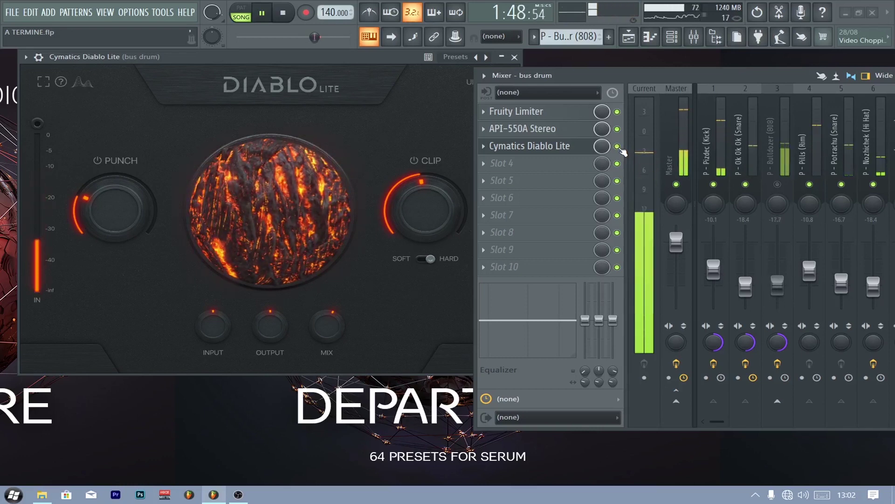
pyautogui.press('space')
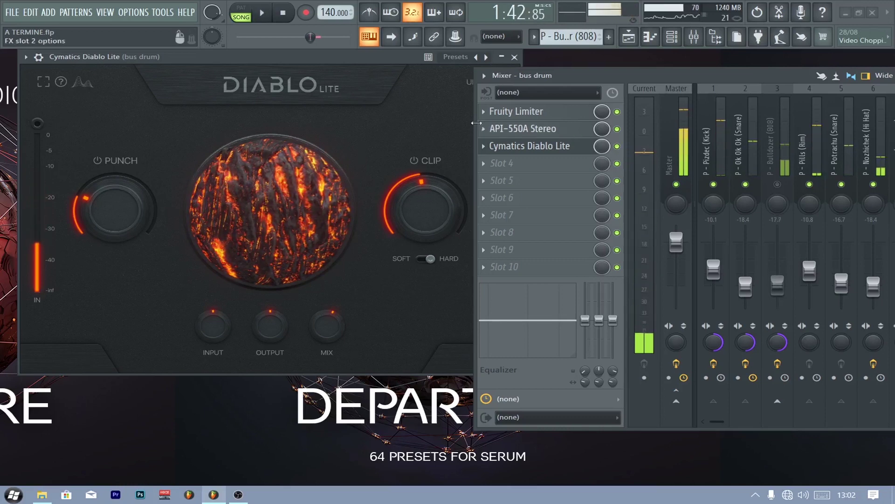
# Bring the mixer tracks back into view, select the Bulldozer (808) track and audition the drums with the 808 muted
pyautogui.moveTo(475, 126); pyautogui.dragTo(337, 126)
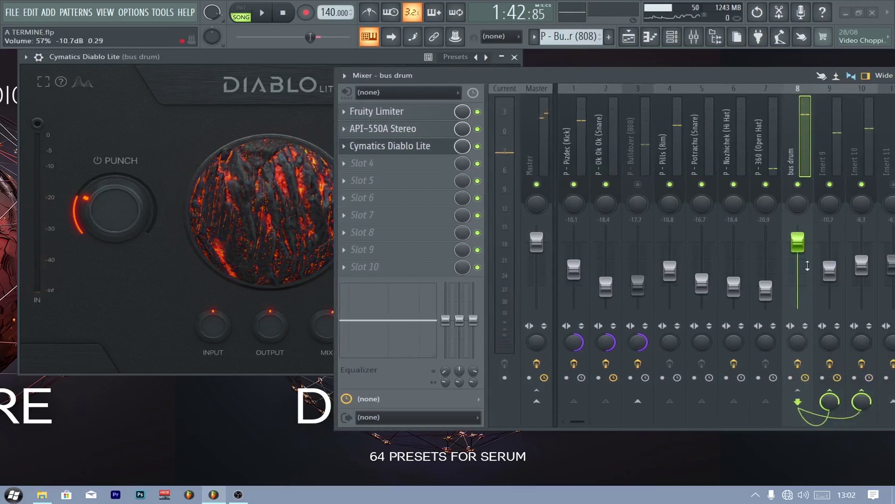
pyautogui.press('space')
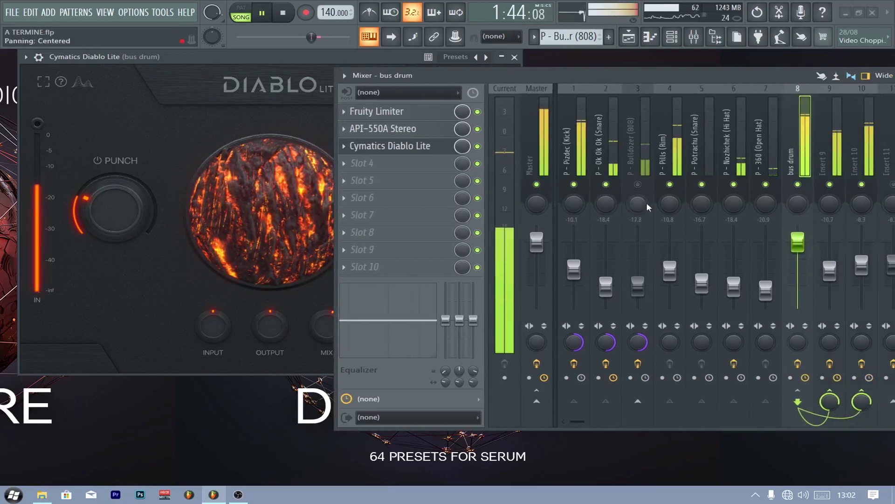
pyautogui.press('space')
pyautogui.click(645, 167)
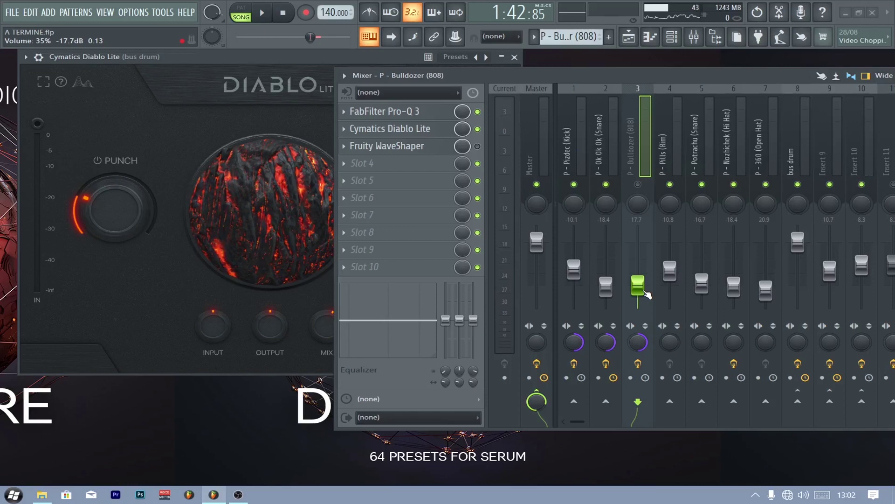
pyautogui.press('space')
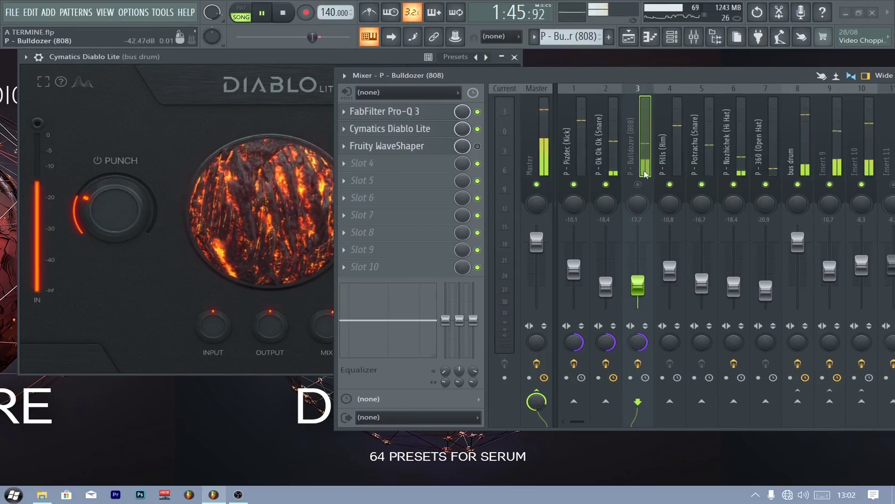
pyautogui.moveTo(712, 78); pyautogui.dragTo(614, 78)
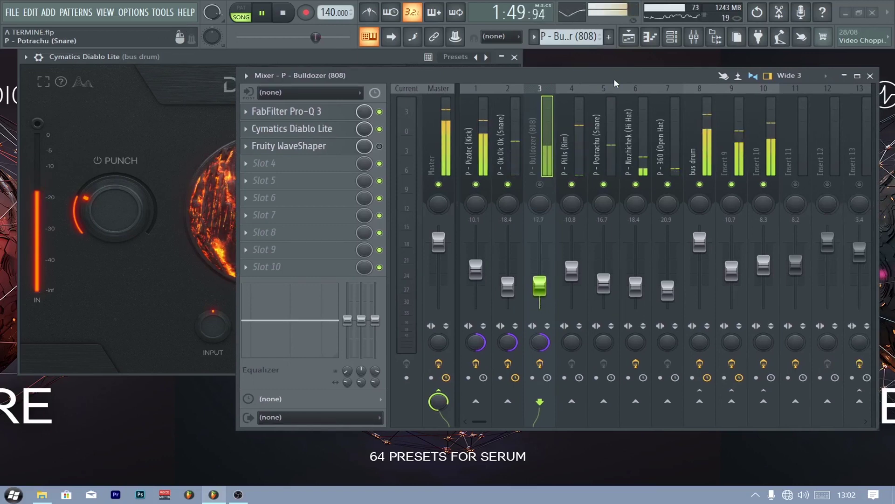
pyautogui.press('space')
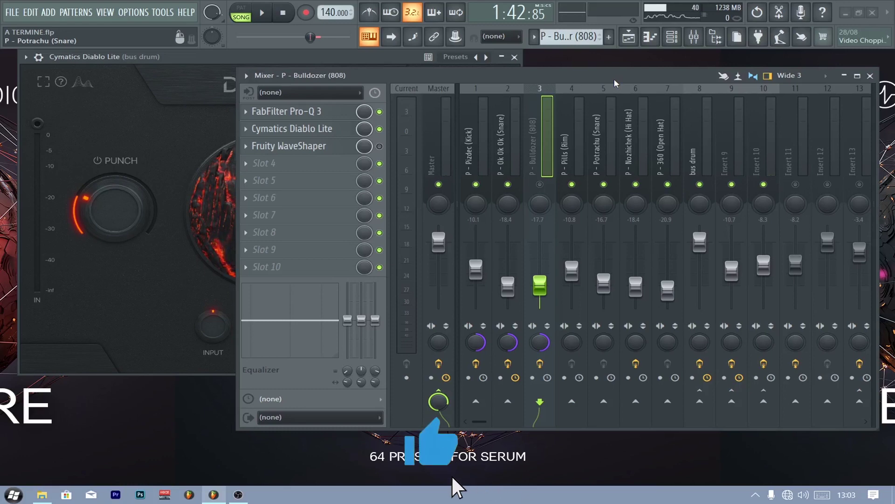
# Unmute all mixer tracks, including the 808, and start playing the full mix
pyautogui.rightClick(539, 184)
pyautogui.rightClick(540, 184)
pyautogui.press('space')
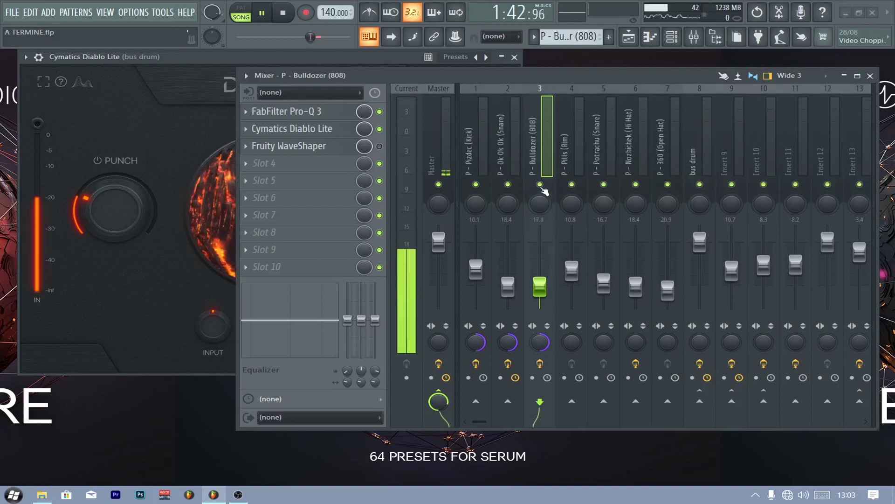
# Close the mixer and the Diablo Lite window and open the Playlist
pyautogui.click(870, 76)
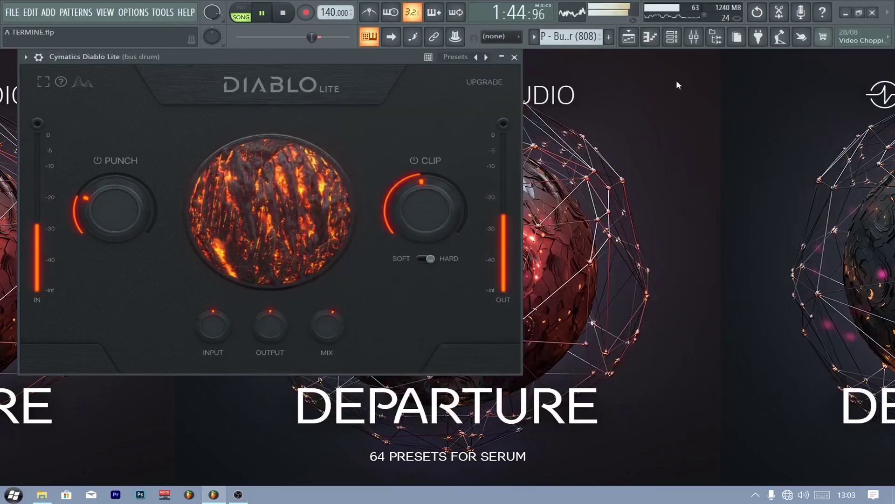
pyautogui.click(515, 57)
pyautogui.click(629, 36)
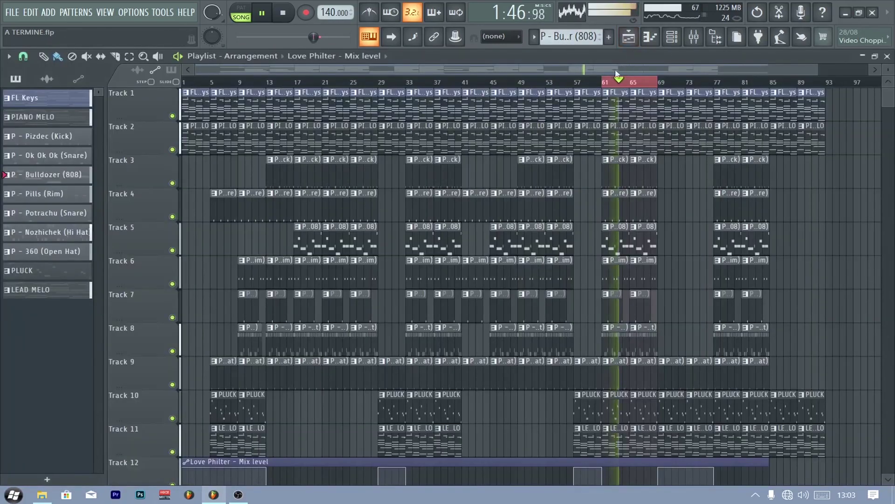
# Zoom the Playlist in on the selected bars 61 to 69 and reduce the track height to zoom level 9
pyautogui.scroll(5, 735, 75)
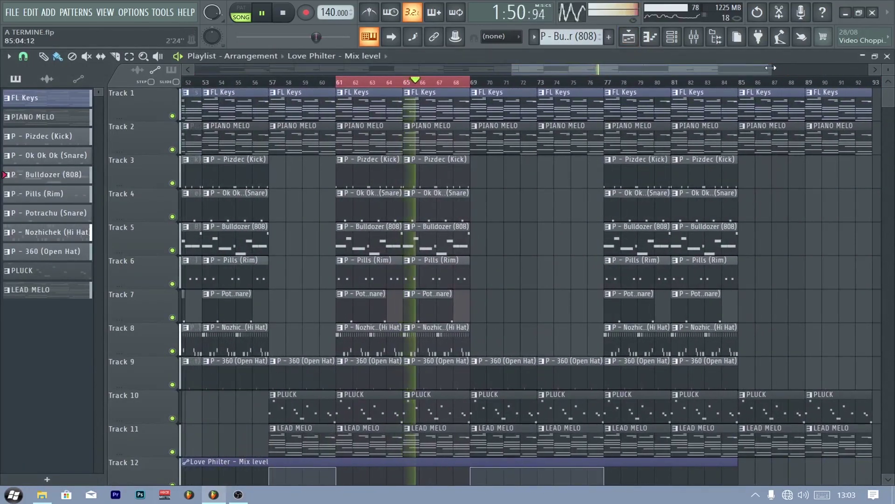
pyautogui.moveTo(770, 68); pyautogui.dragTo(574, 69)
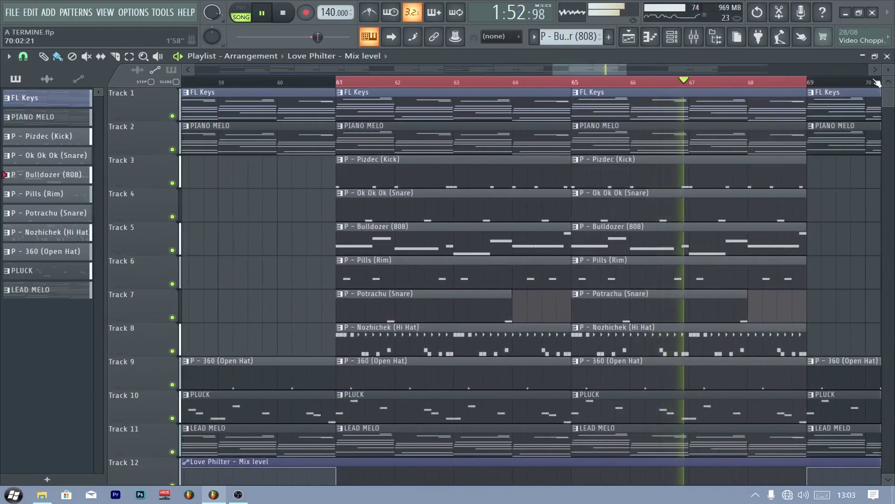
pyautogui.moveTo(888, 89); pyautogui.dragTo(888, 70)
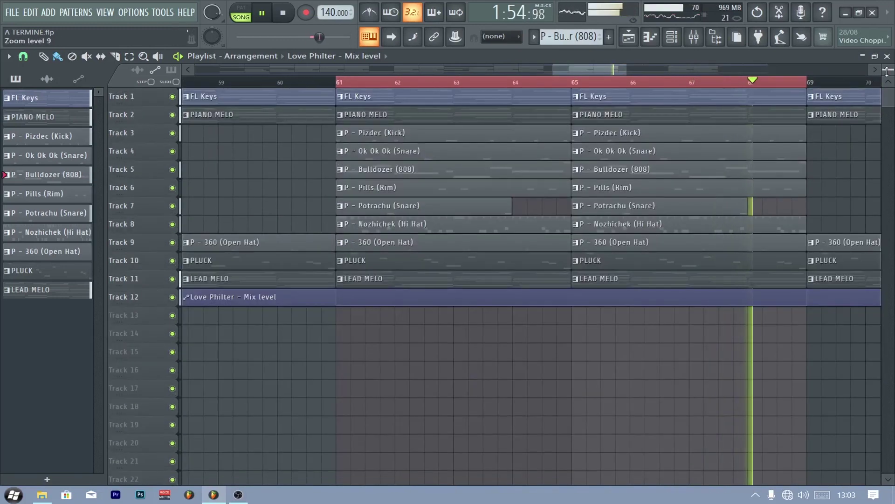